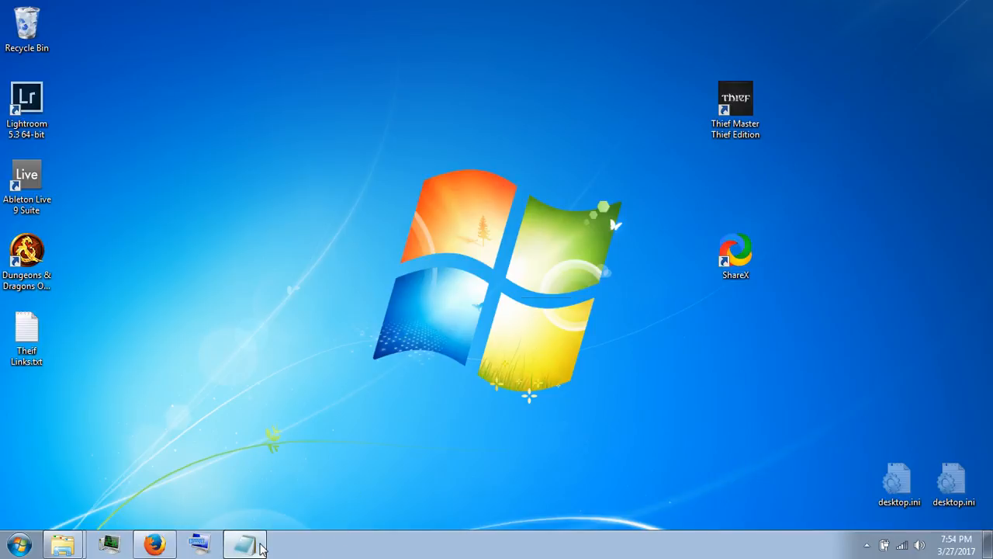
Find the x360 link in Theif Links.txt and review the download and system requirements sections on the x360ce GitHub page.
{"action": "left_click", "coordinate": [261, 548]}
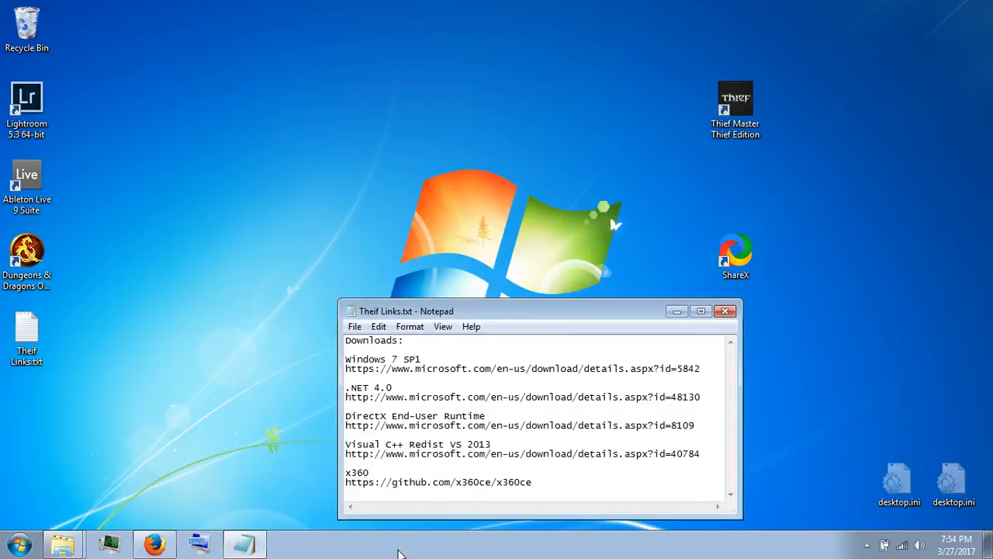
{"action": "left_click_drag", "start_coordinate": [545, 482], "coordinate": [324, 485]}
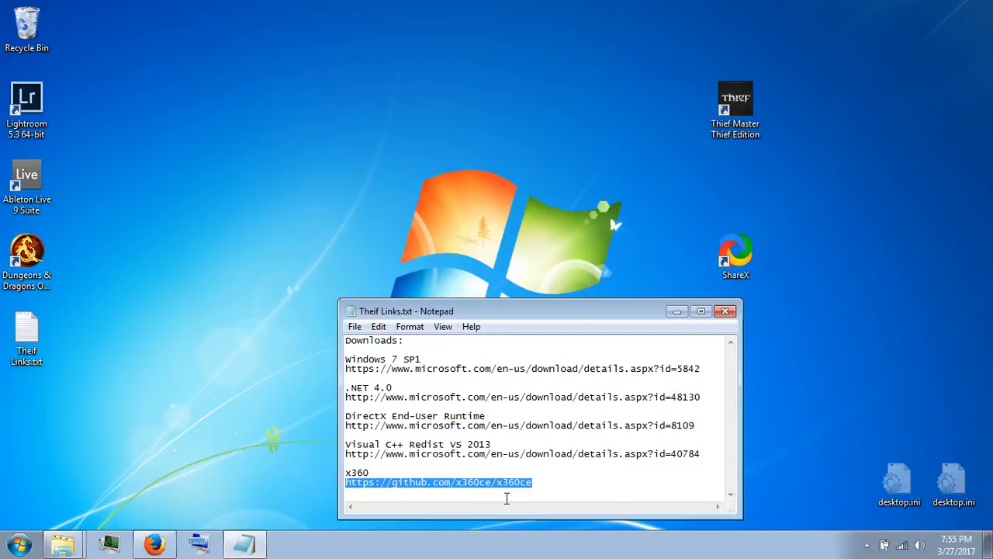
{"action": "left_click", "coordinate": [155, 544]}
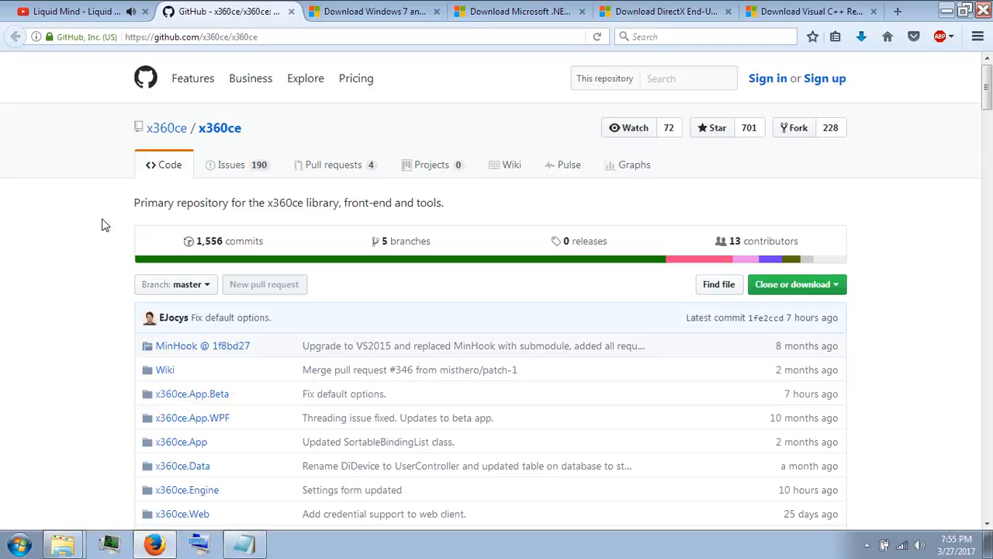
{"action": "scroll", "coordinate": [100, 225], "scroll_direction": "down", "scroll_amount": 10}
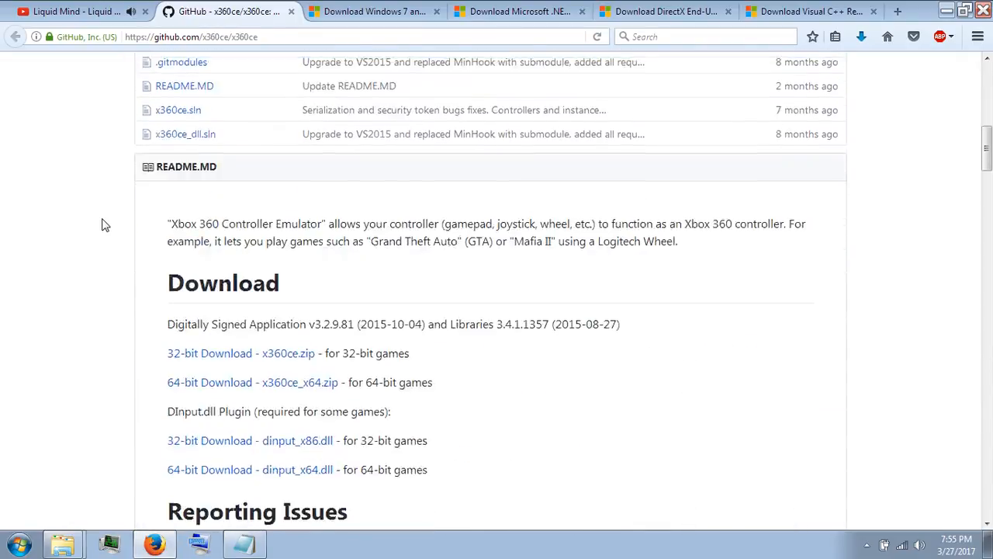
{"action": "scroll", "coordinate": [109, 213], "scroll_direction": "down", "scroll_amount": 1}
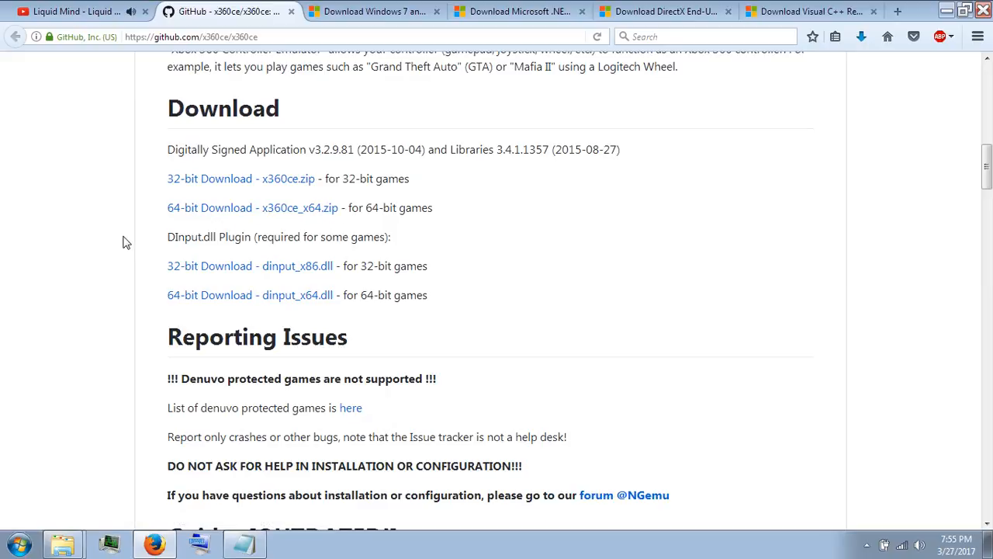
{"action": "scroll", "coordinate": [122, 242], "scroll_direction": "down", "scroll_amount": 10}
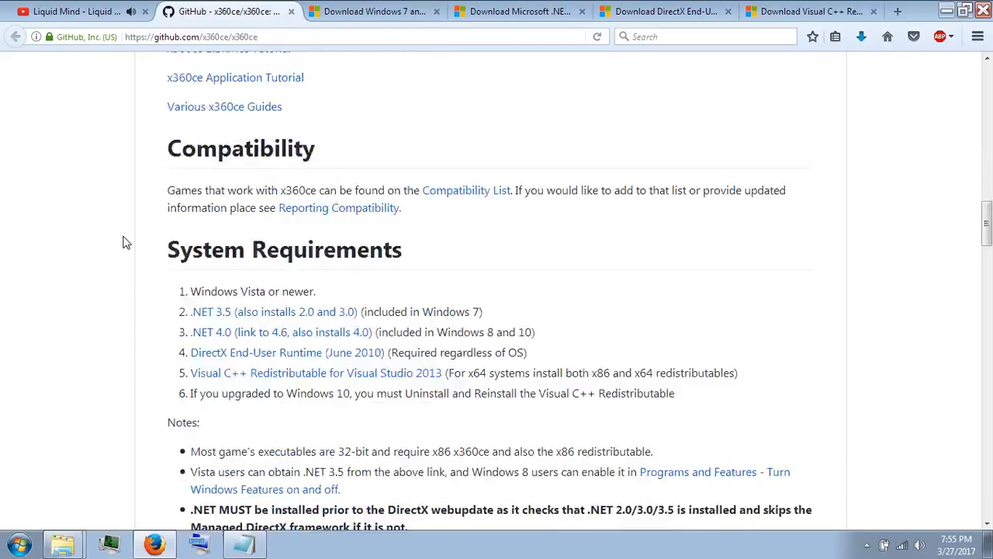
{"action": "scroll", "coordinate": [122, 243], "scroll_direction": "down", "scroll_amount": 1}
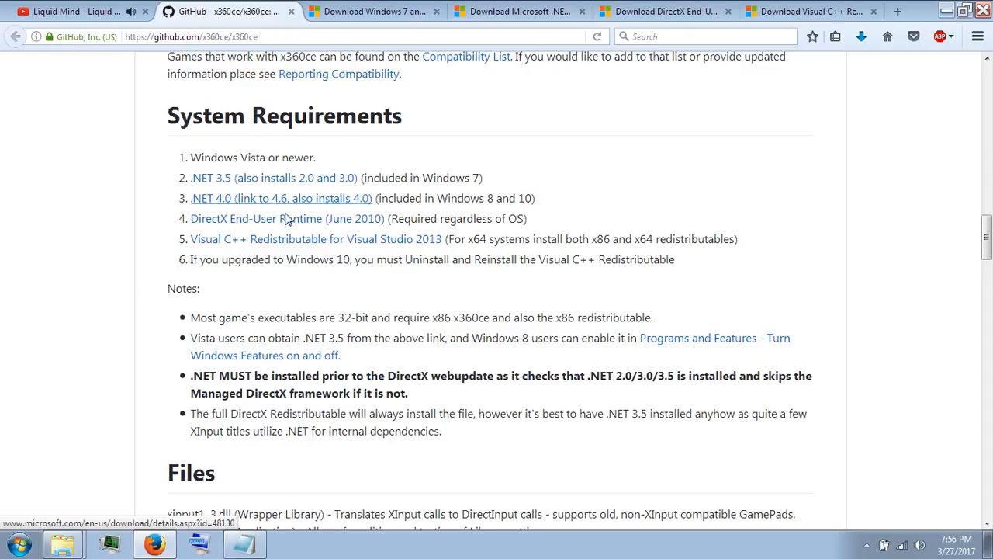
Check the link list and view the computer's system properties for the Windows edition, service pack and system type.
{"action": "left_click", "coordinate": [246, 547]}
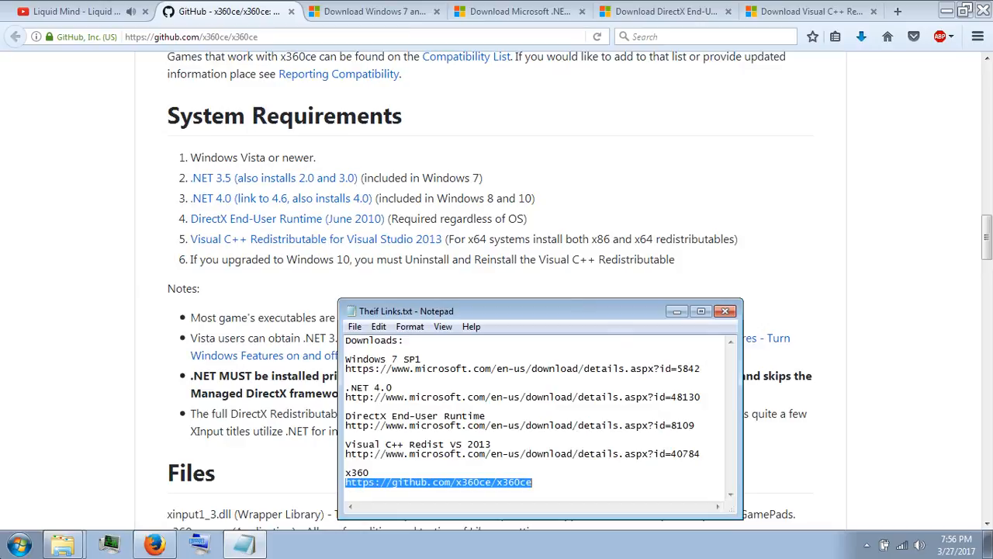
{"action": "left_click", "coordinate": [18, 548]}
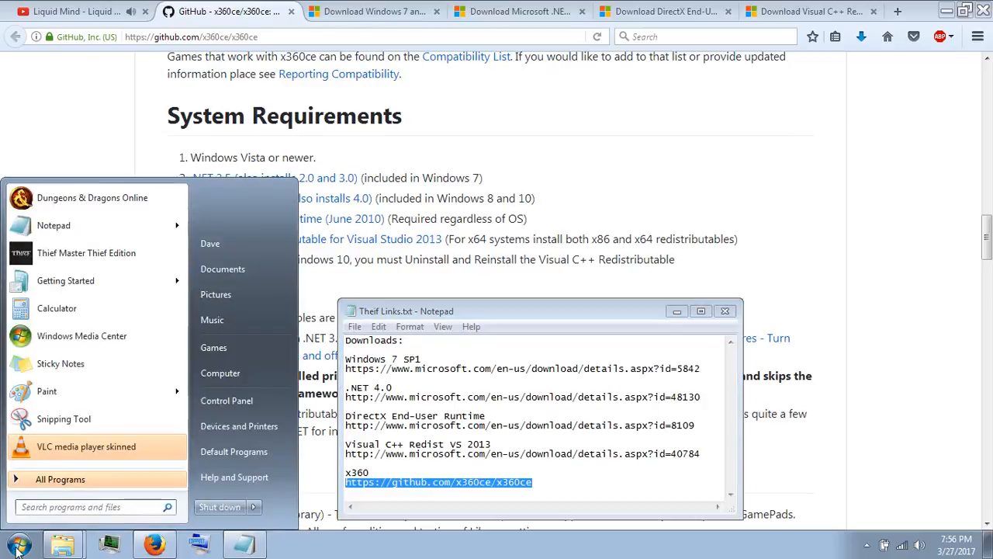
{"action": "right_click", "coordinate": [229, 379]}
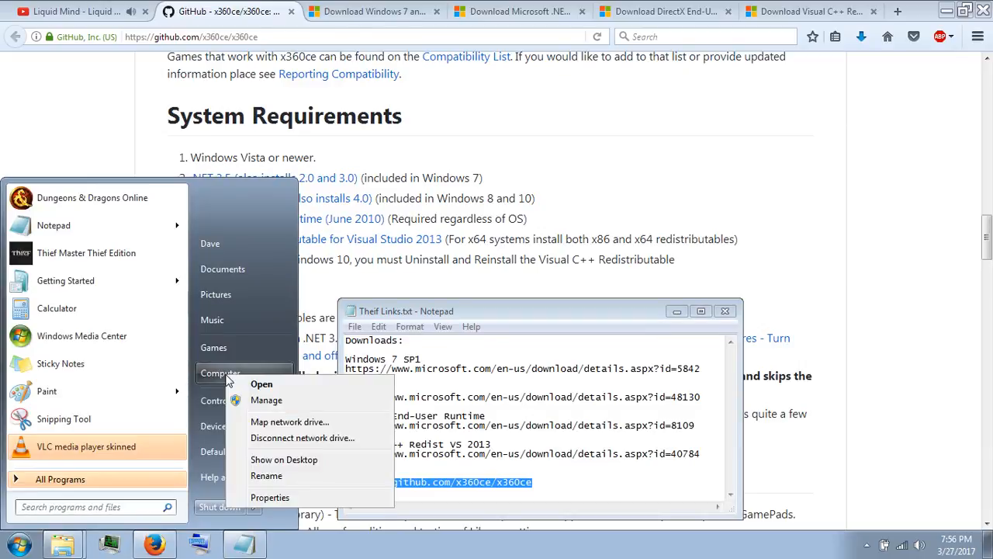
{"action": "left_click", "coordinate": [263, 502]}
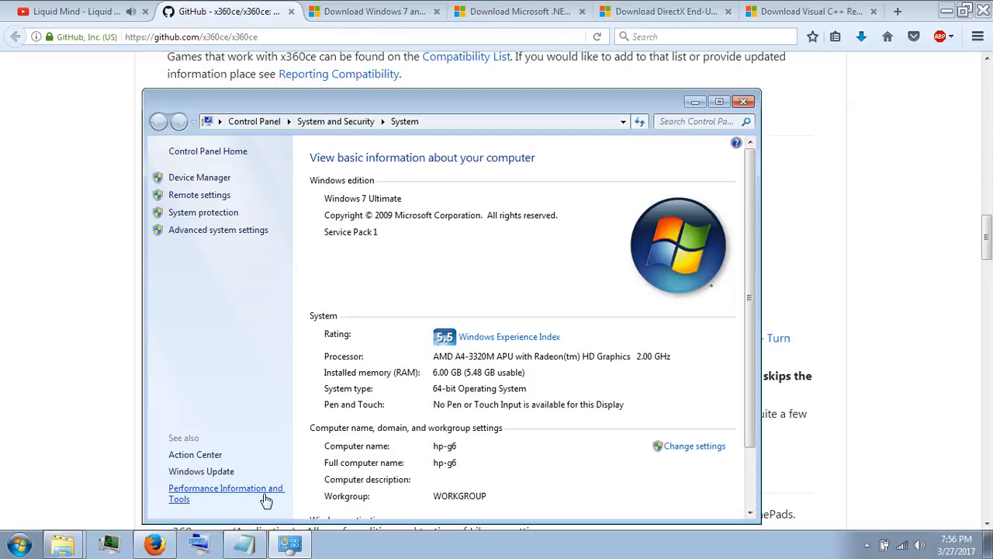
Go to the Windows 7 Service Pack 1 (KB976932) download page and bring up its downloadable files in English.
{"action": "left_click", "coordinate": [247, 544]}
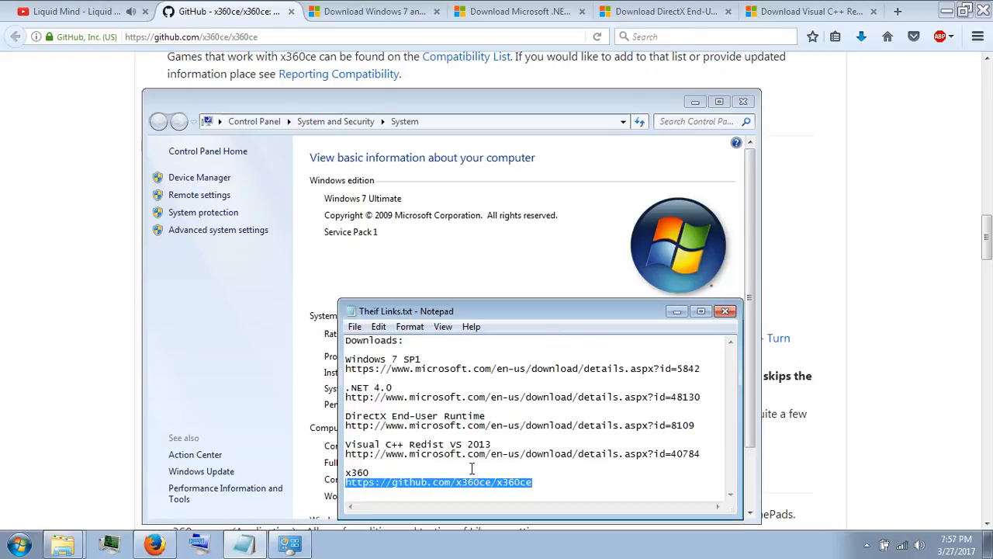
{"action": "left_click", "coordinate": [393, 15]}
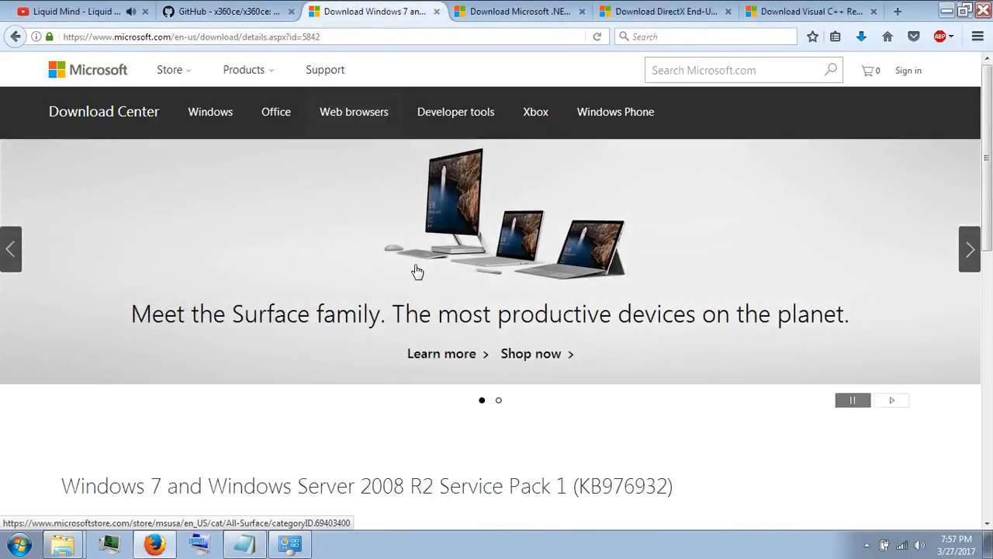
{"action": "scroll", "coordinate": [416, 270], "scroll_direction": "down", "scroll_amount": 2}
{"action": "scroll", "coordinate": [416, 271], "scroll_direction": "down", "scroll_amount": 6}
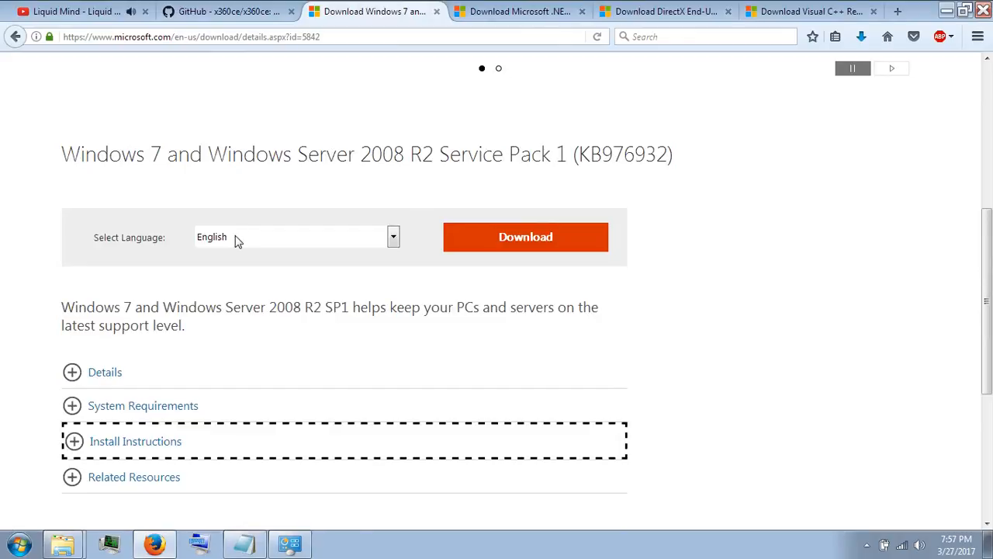
{"action": "left_click", "coordinate": [499, 240]}
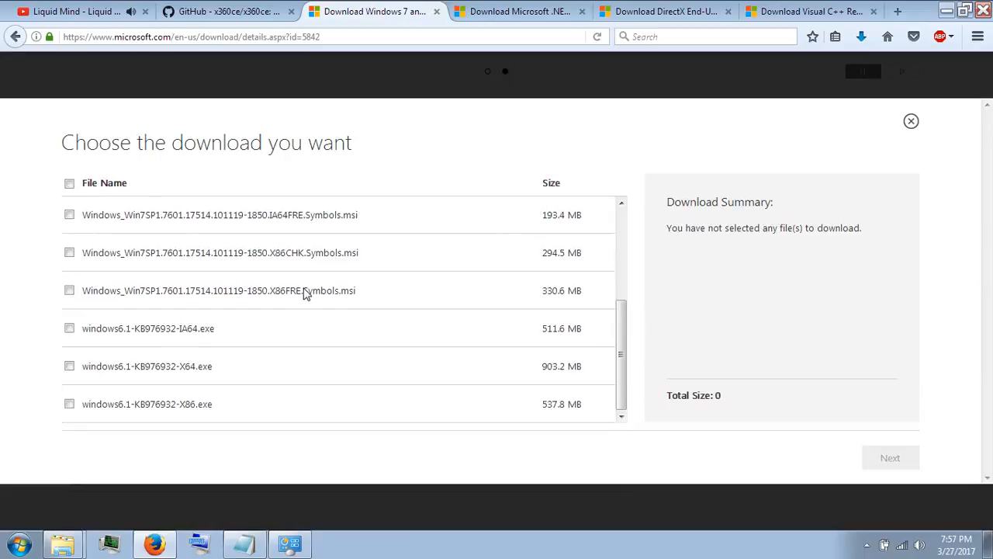
Request the windows6.1-KB976932-X64.exe download and cancel saving the file.
{"action": "scroll", "coordinate": [263, 305], "scroll_direction": "up", "scroll_amount": 3}
{"action": "scroll", "coordinate": [264, 305], "scroll_direction": "down", "scroll_amount": 3}
{"action": "left_click", "coordinate": [69, 367]}
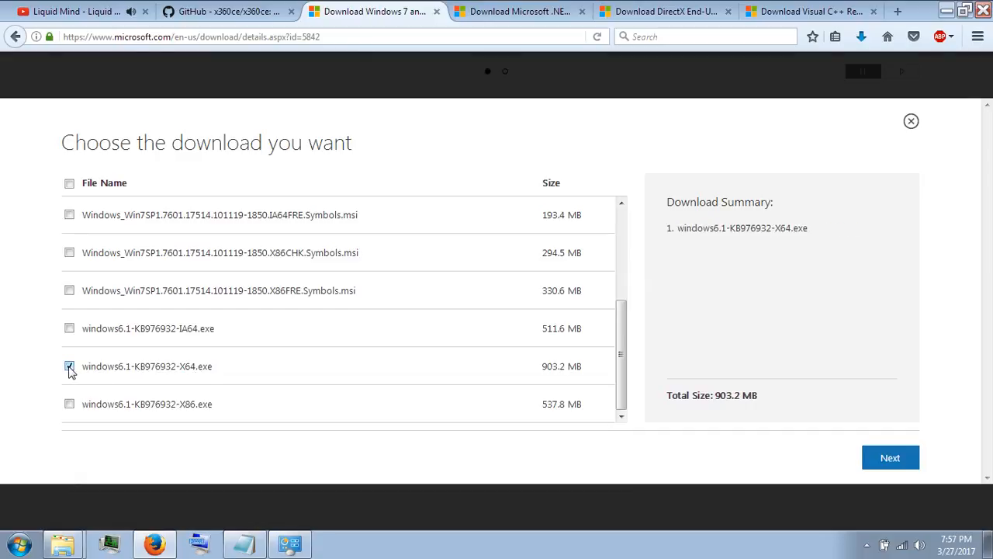
{"action": "left_click", "coordinate": [894, 460]}
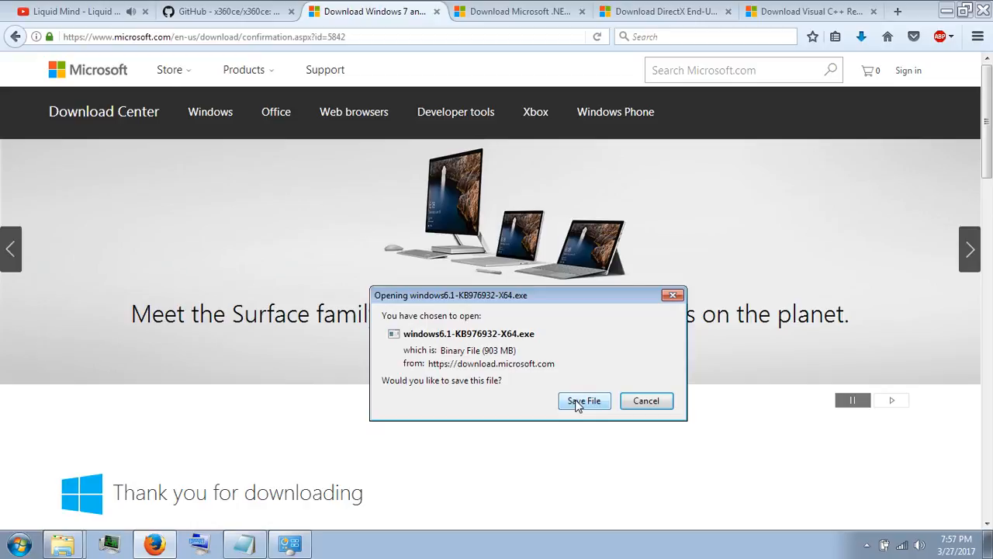
{"action": "left_click", "coordinate": [658, 406]}
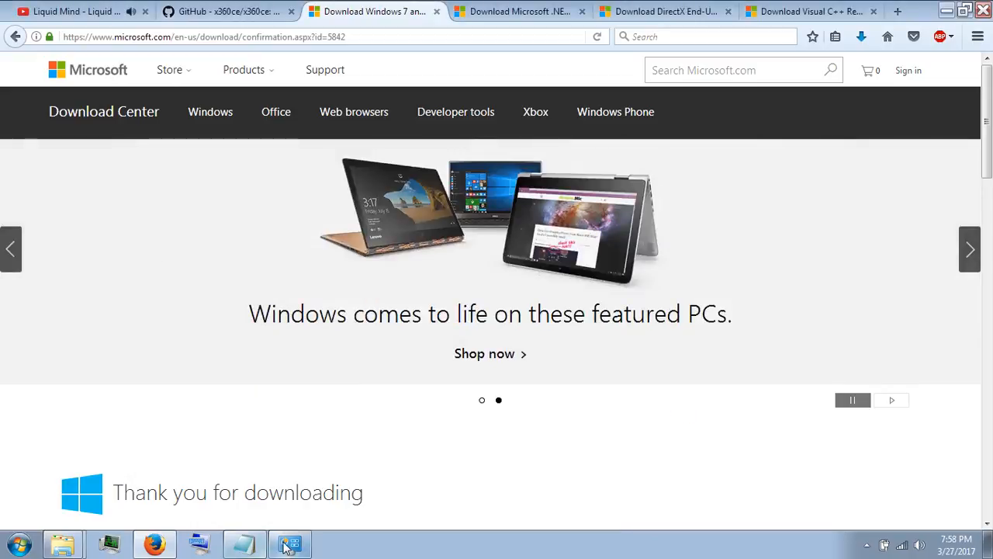
Look over the installers already saved in the Downloads folder, and minimize the folder window.
{"action": "left_click", "coordinate": [64, 546]}
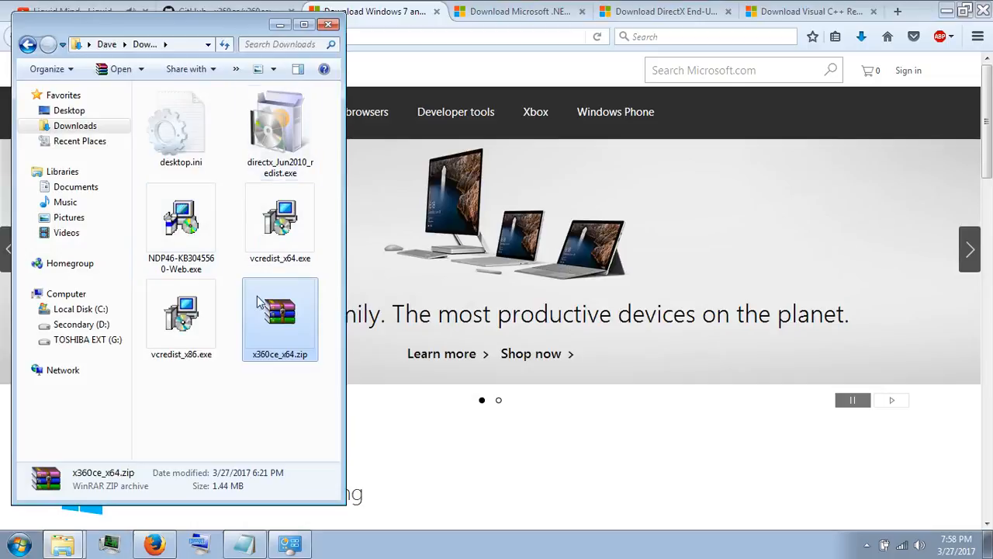
{"action": "left_click", "coordinate": [241, 452]}
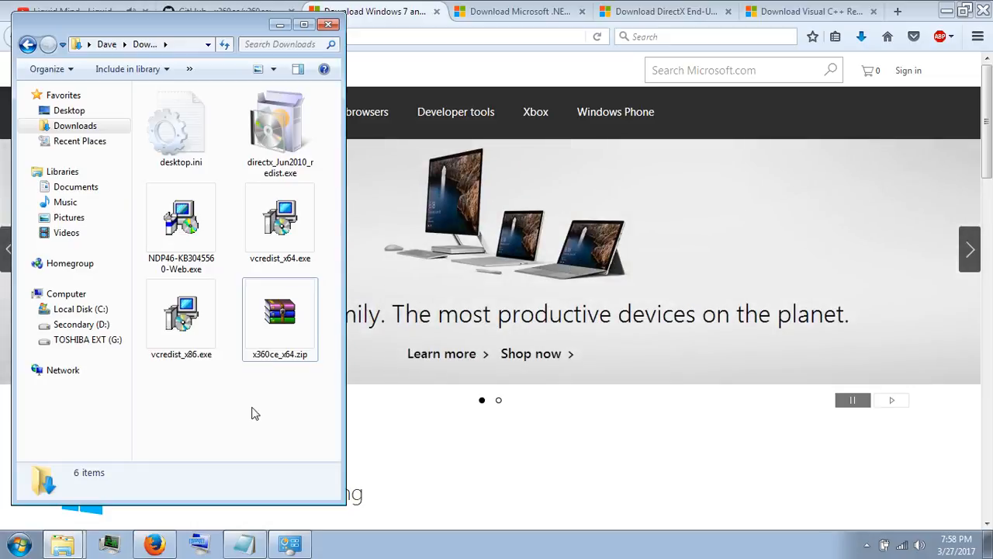
{"action": "left_click", "coordinate": [280, 26]}
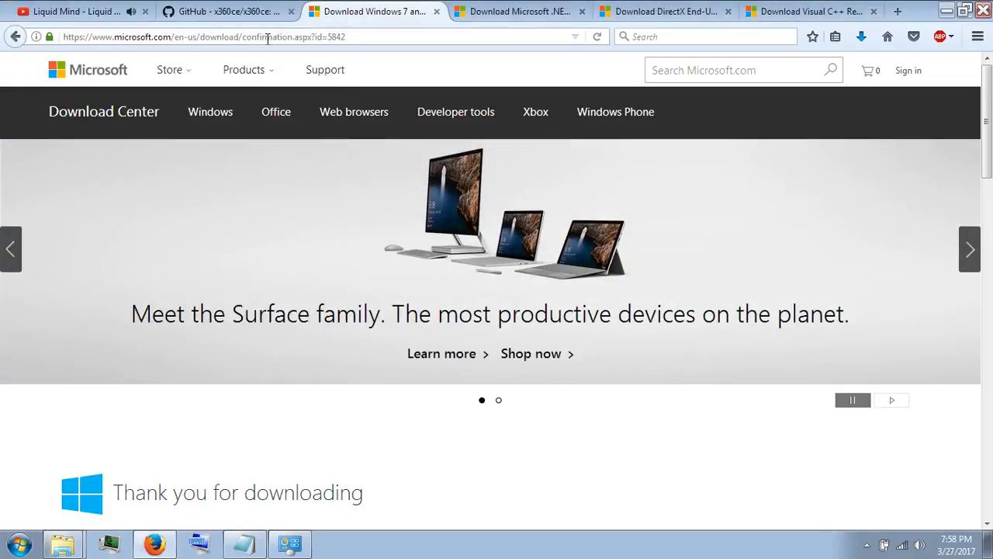
Check the .NET 4.0 requirement on GitHub, request the English .NET Framework 4.6 web installer from Microsoft and cancel saving it.
{"action": "left_click", "coordinate": [206, 11]}
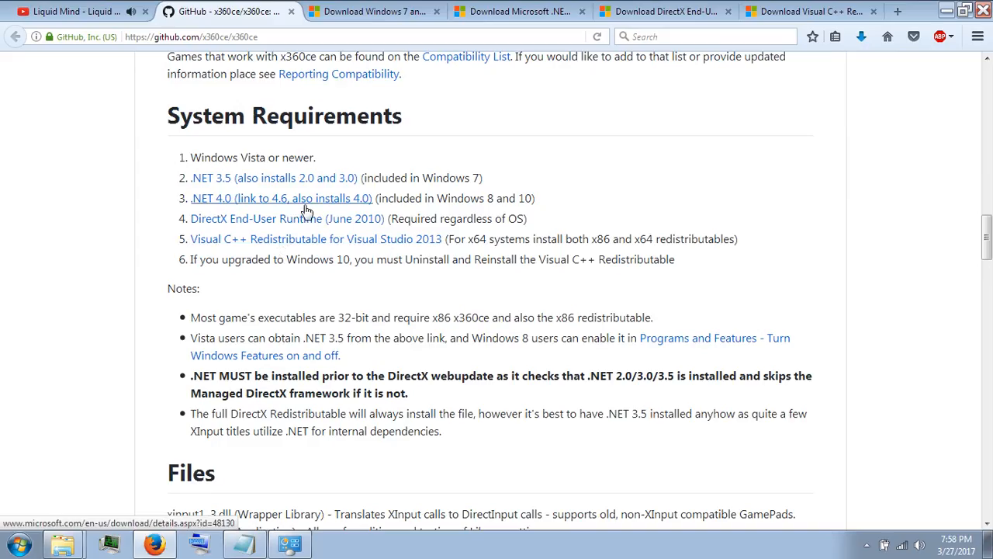
{"action": "left_click", "coordinate": [541, 9]}
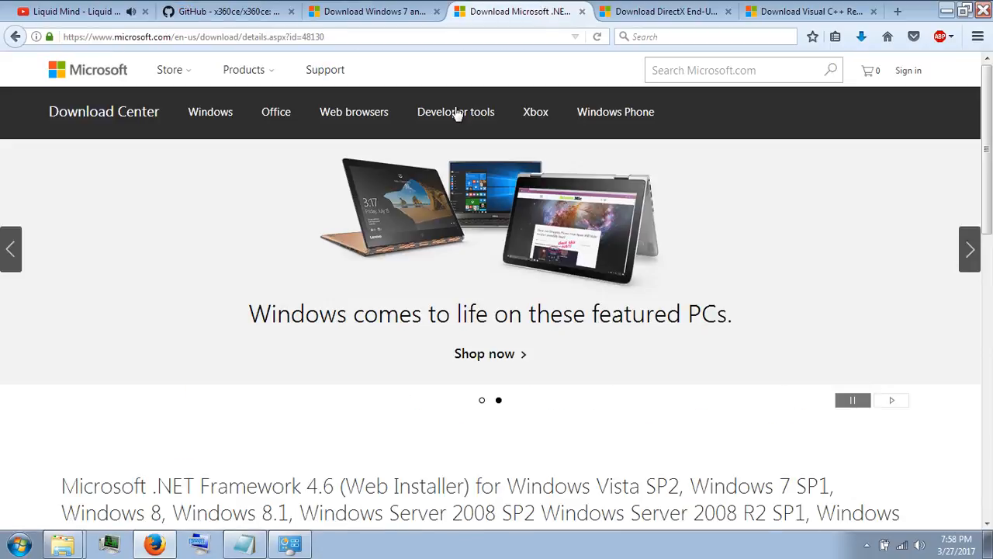
{"action": "scroll", "coordinate": [403, 224], "scroll_direction": "down", "scroll_amount": 1}
{"action": "scroll", "coordinate": [404, 224], "scroll_direction": "down", "scroll_amount": 3}
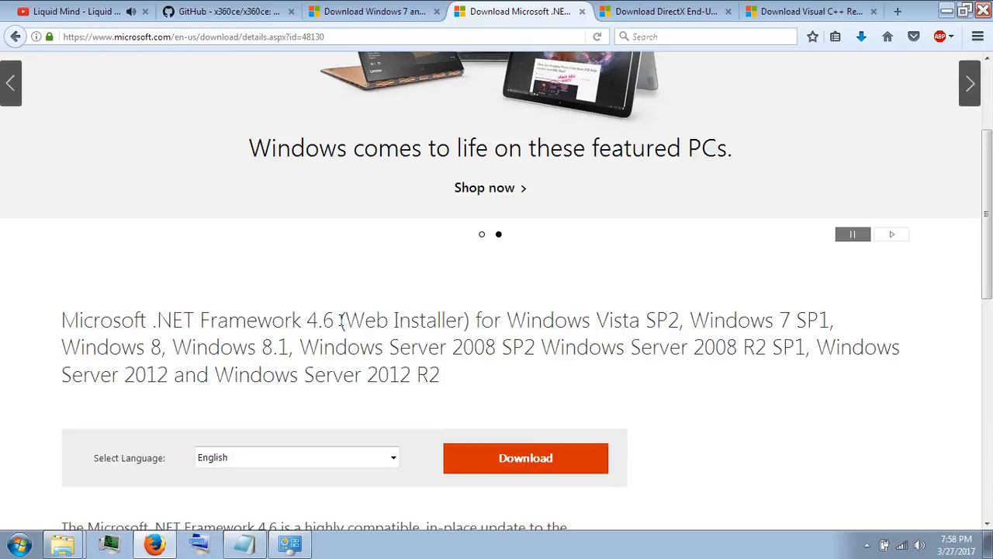
{"action": "scroll", "coordinate": [342, 317], "scroll_direction": "down", "scroll_amount": 2}
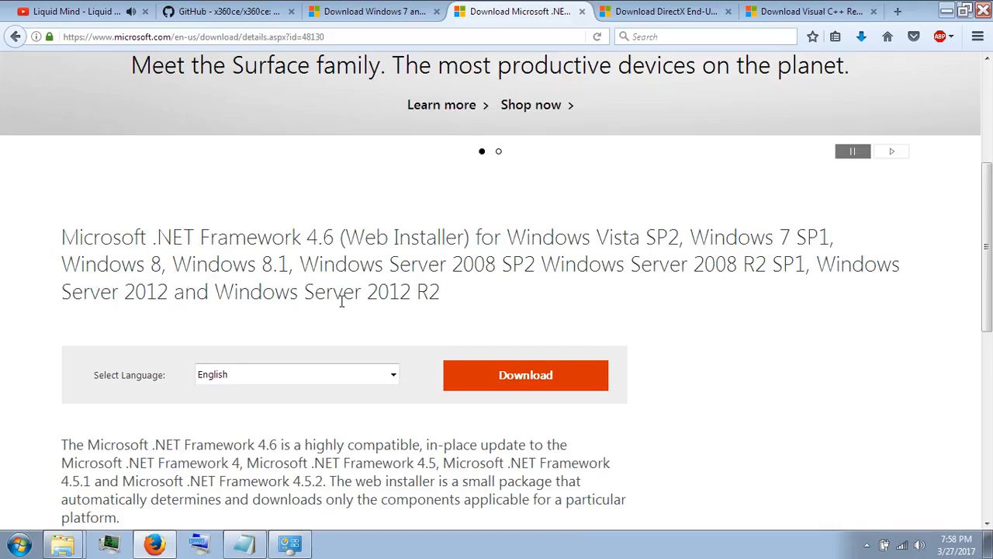
{"action": "left_click", "coordinate": [504, 376]}
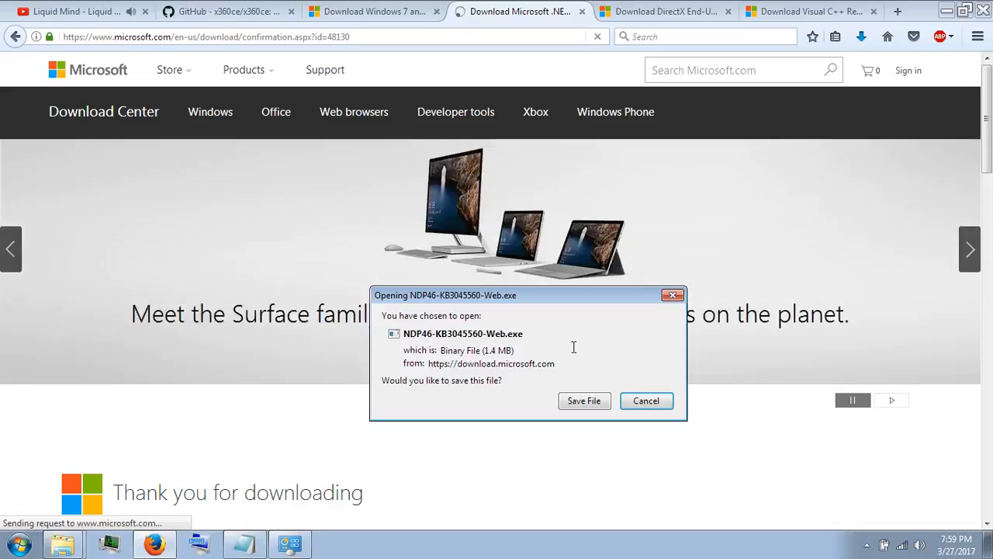
{"action": "left_click", "coordinate": [661, 402]}
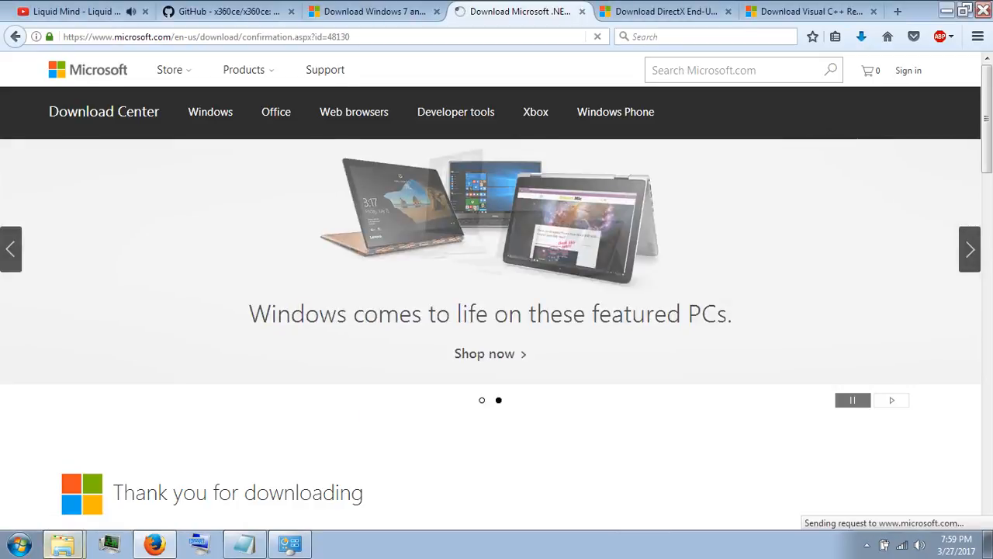
Run NDP46-KB3045560-Web.exe from the Downloads folder and cancel out of the .NET Framework 4.6 setup.
{"action": "left_click", "coordinate": [62, 543]}
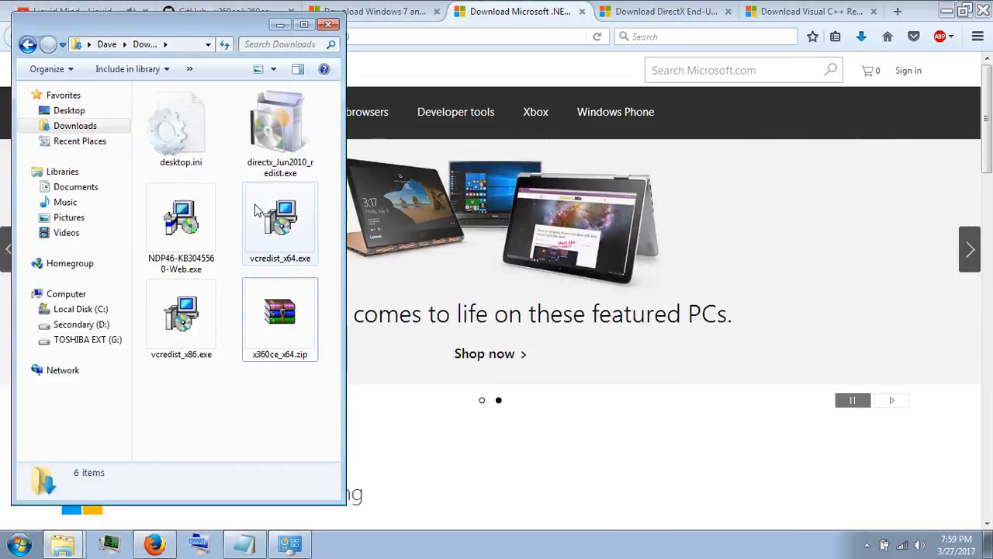
{"action": "double_click", "coordinate": [199, 216]}
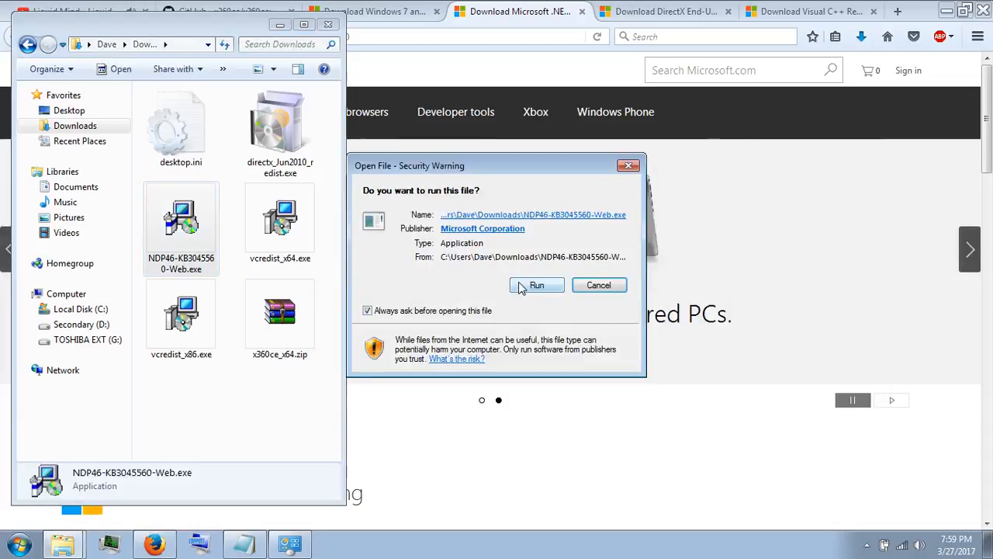
{"action": "left_click", "coordinate": [521, 286]}
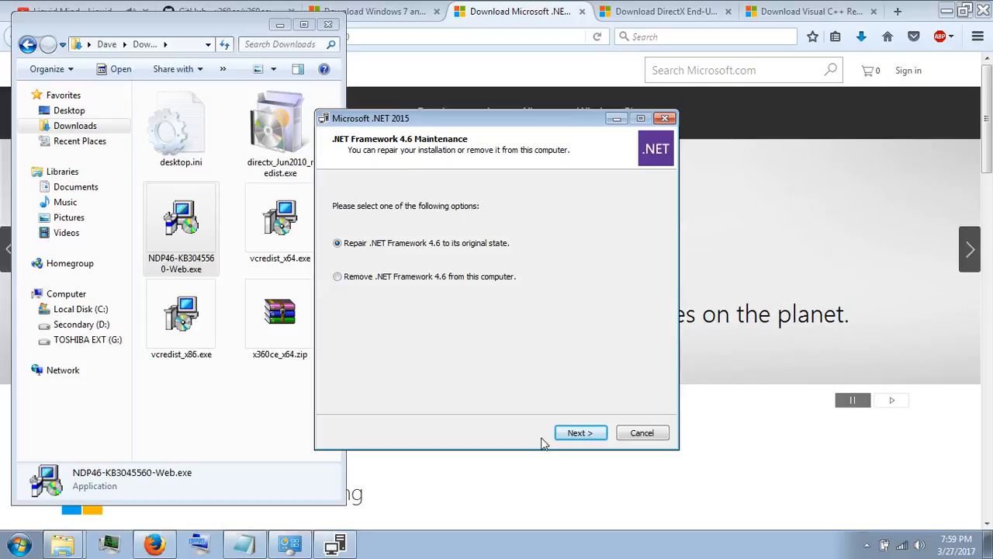
{"action": "left_click", "coordinate": [650, 437]}
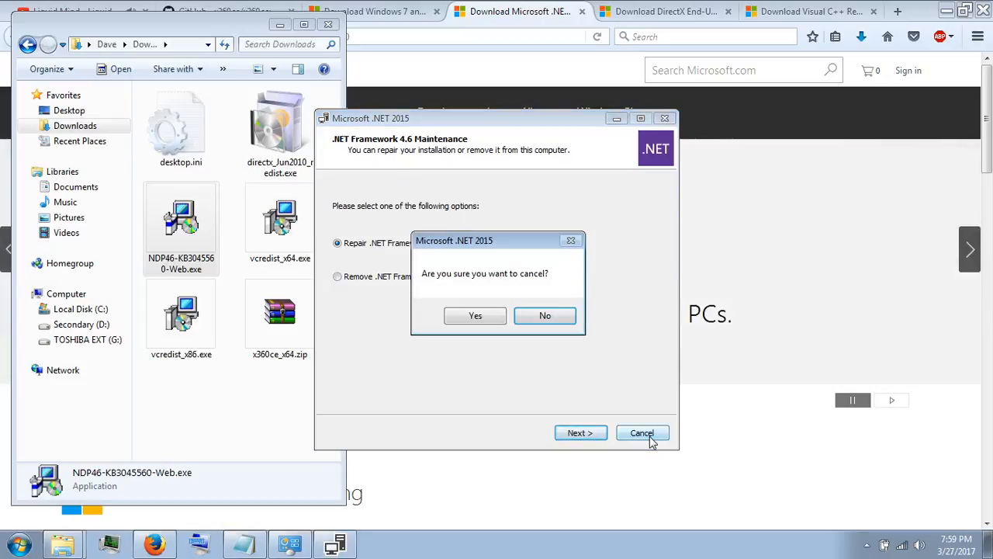
{"action": "left_click", "coordinate": [475, 316]}
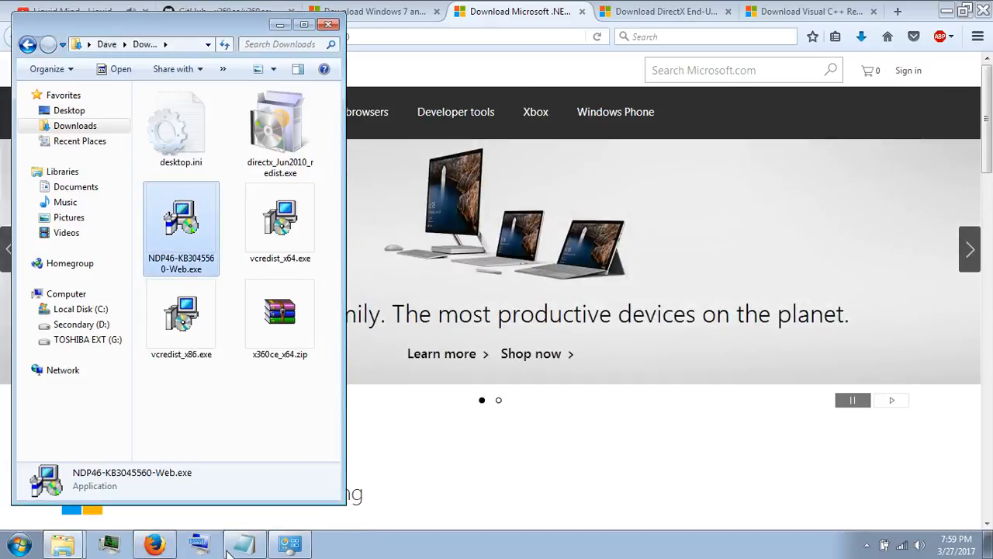
Return to the x360ce GitHub page and highlight the note about installing .NET before the DirectX webupdate.
{"action": "left_click", "coordinate": [155, 544]}
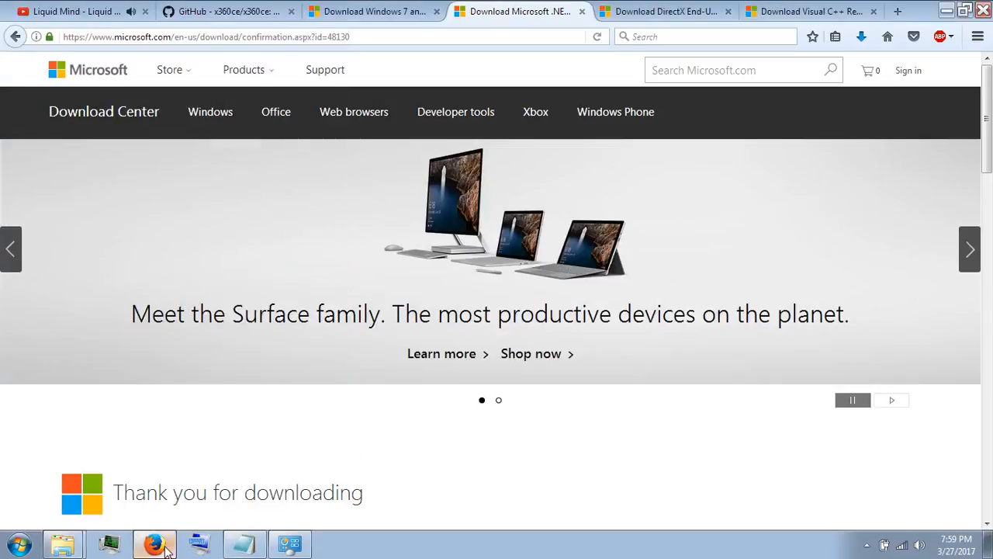
{"action": "left_click", "coordinate": [250, 10]}
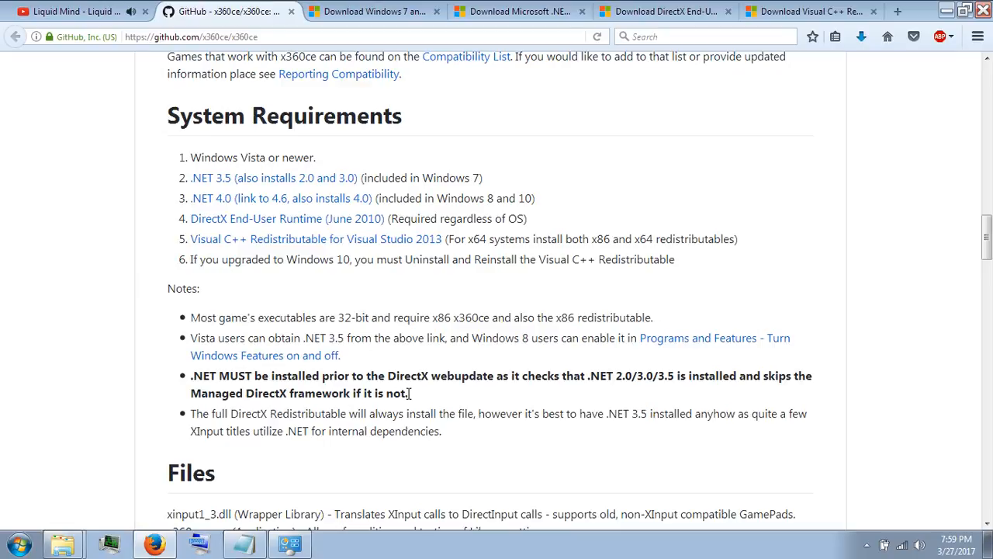
{"action": "left_click_drag", "start_coordinate": [409, 393], "coordinate": [192, 375]}
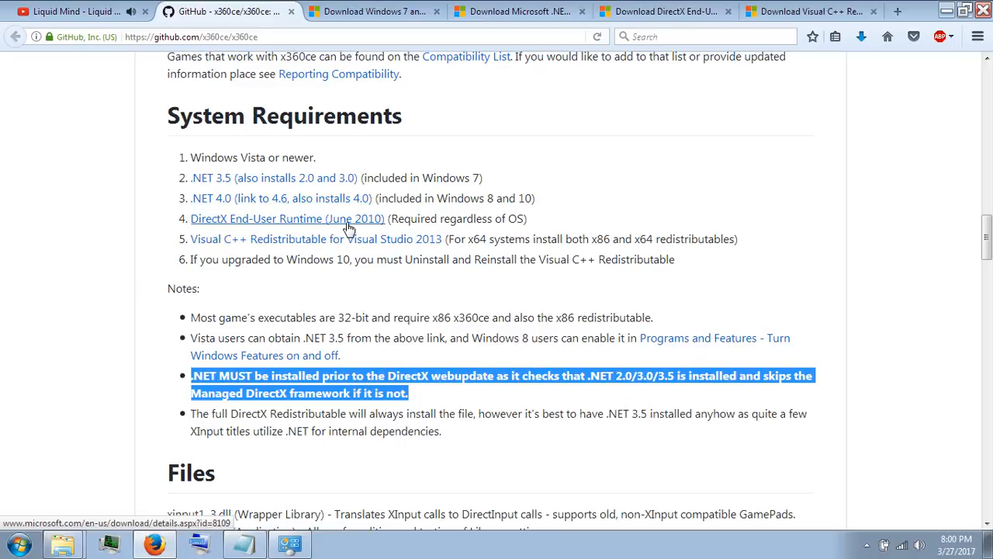
Check the DirectX link in the notes, request the DirectX End-User Runtimes (June 2010) without the MSN/Bing extra, and cancel saving the file.
{"action": "left_click", "coordinate": [244, 544]}
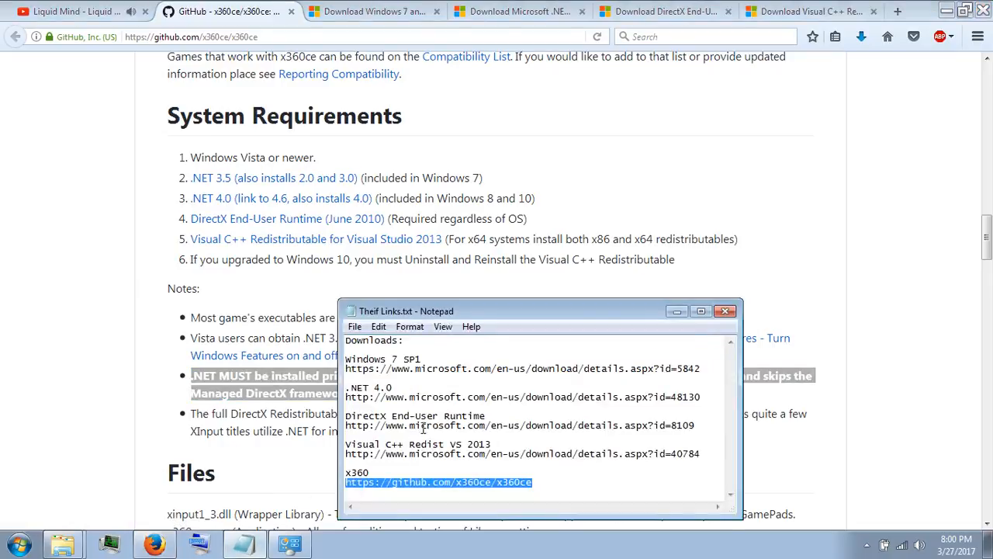
{"action": "left_click", "coordinate": [660, 11]}
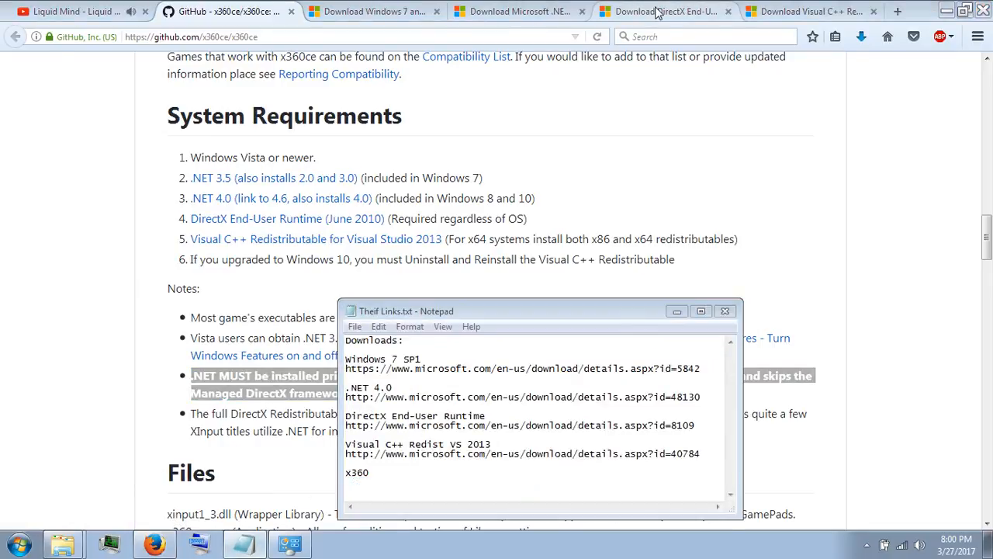
{"action": "scroll", "coordinate": [446, 325], "scroll_direction": "down", "scroll_amount": 3}
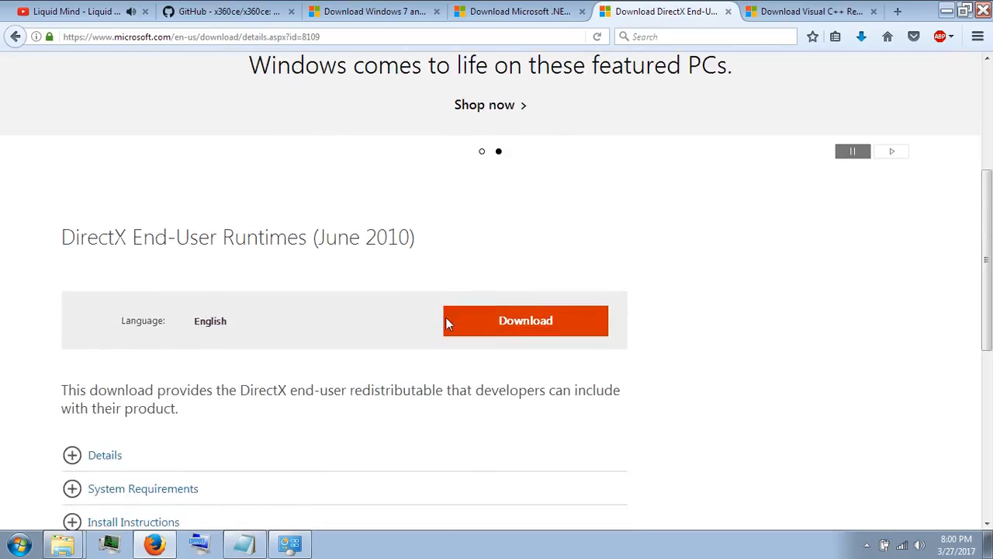
{"action": "left_click", "coordinate": [521, 326]}
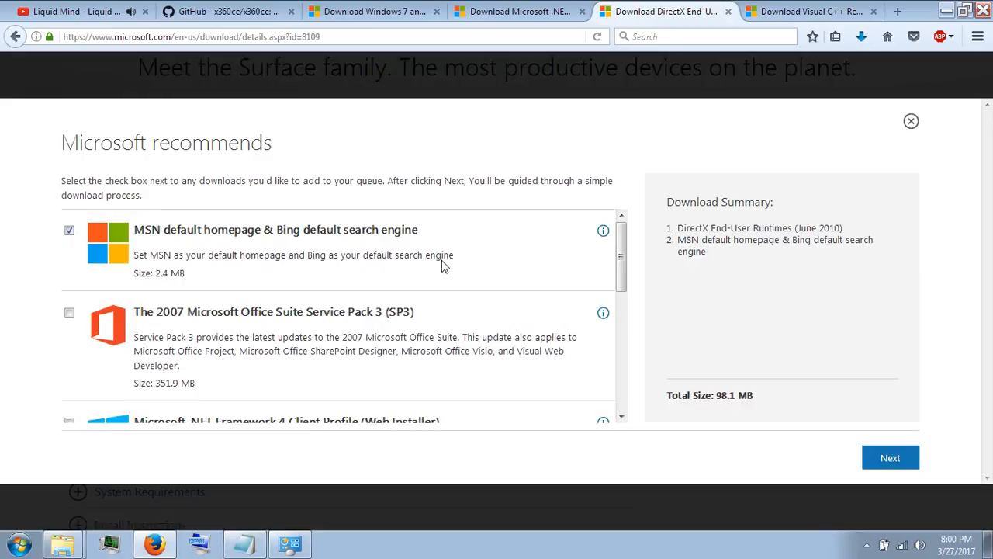
{"action": "left_click", "coordinate": [69, 232]}
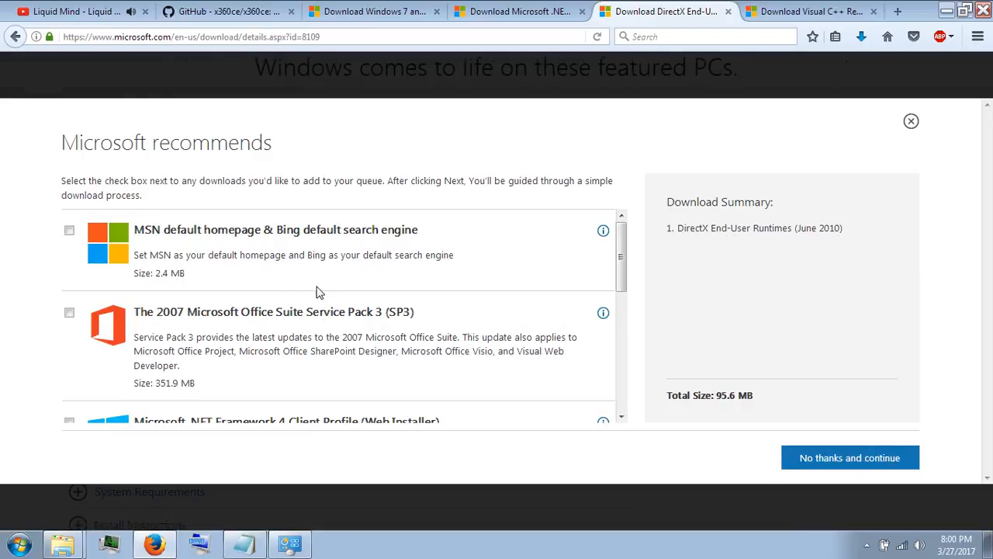
{"action": "left_click", "coordinate": [870, 464]}
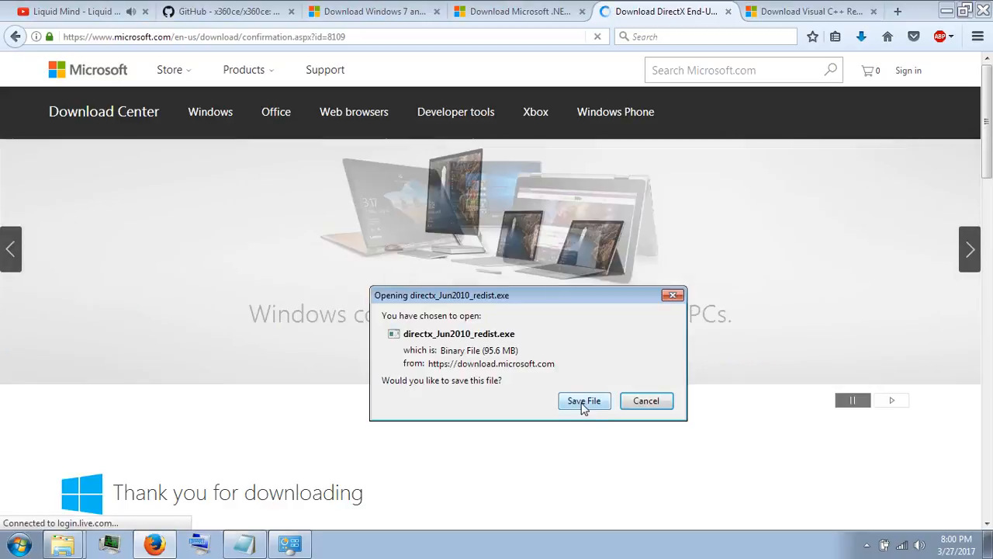
{"action": "left_click", "coordinate": [652, 403]}
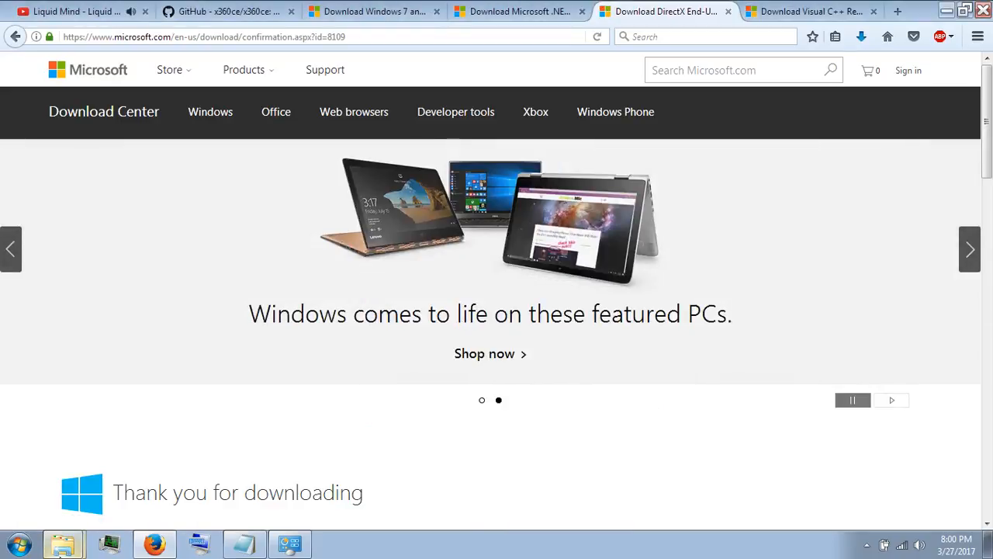
Create a new folder named DirectX in the Downloads folder.
{"action": "left_click", "coordinate": [62, 546]}
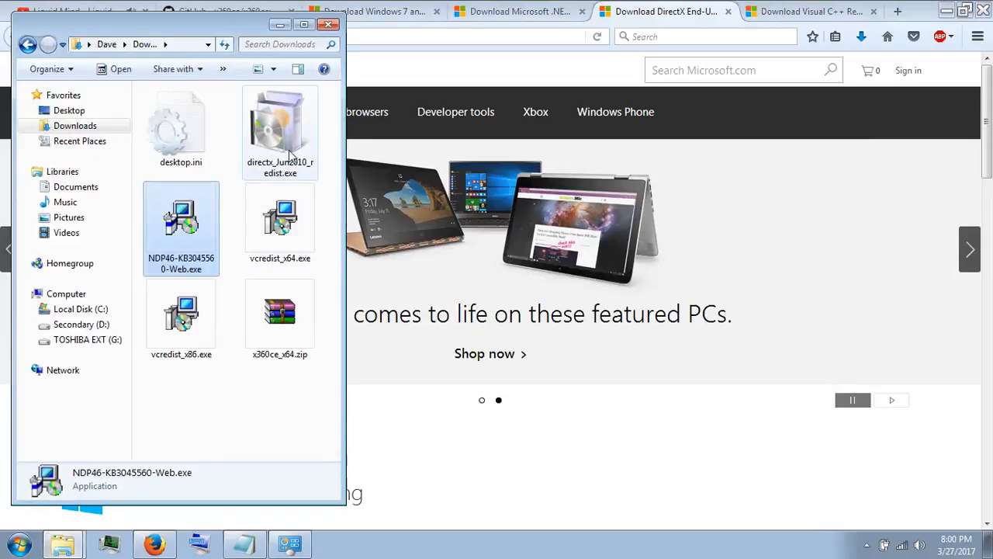
{"action": "left_click", "coordinate": [290, 165]}
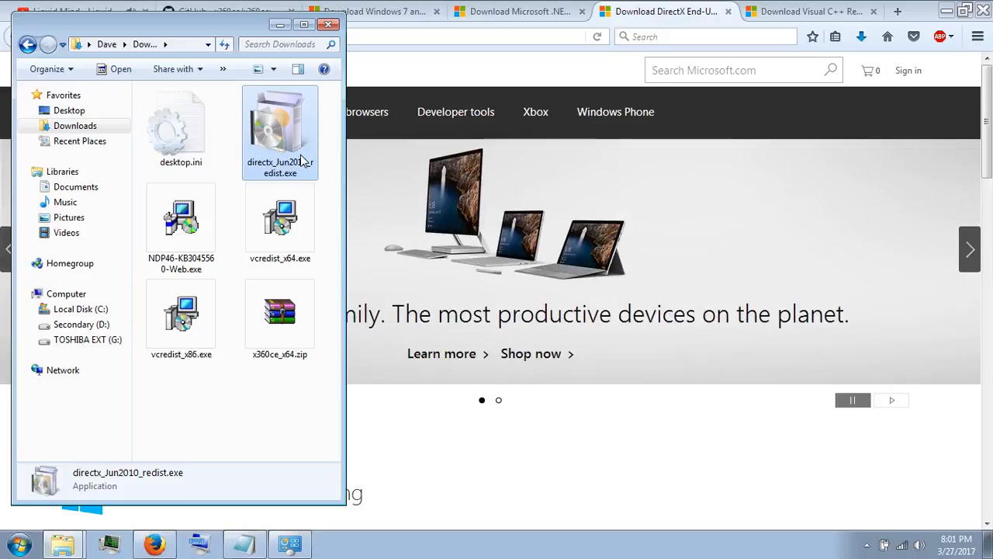
{"action": "left_click", "coordinate": [175, 403]}
{"action": "right_click", "coordinate": [175, 403]}
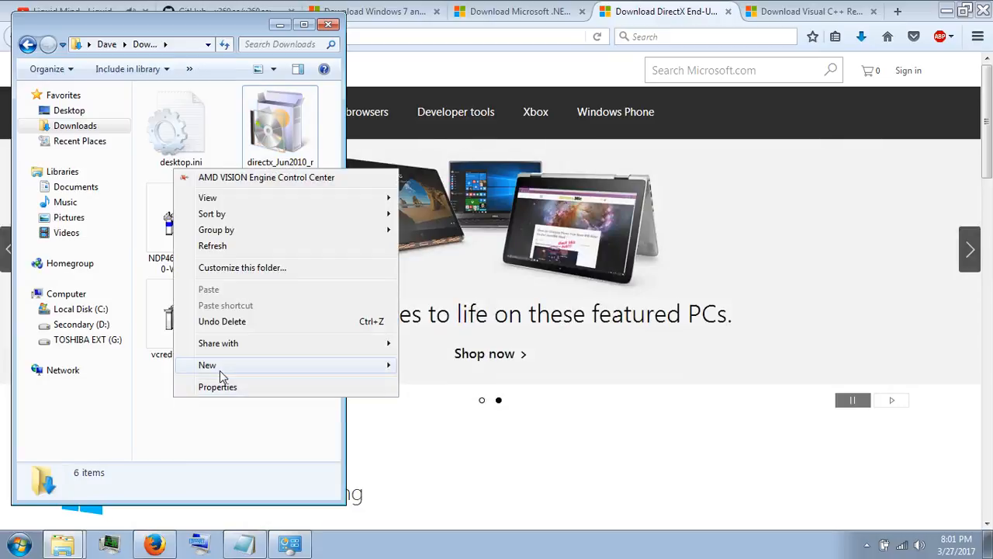
{"action": "mouse_move", "coordinate": [350, 365]}
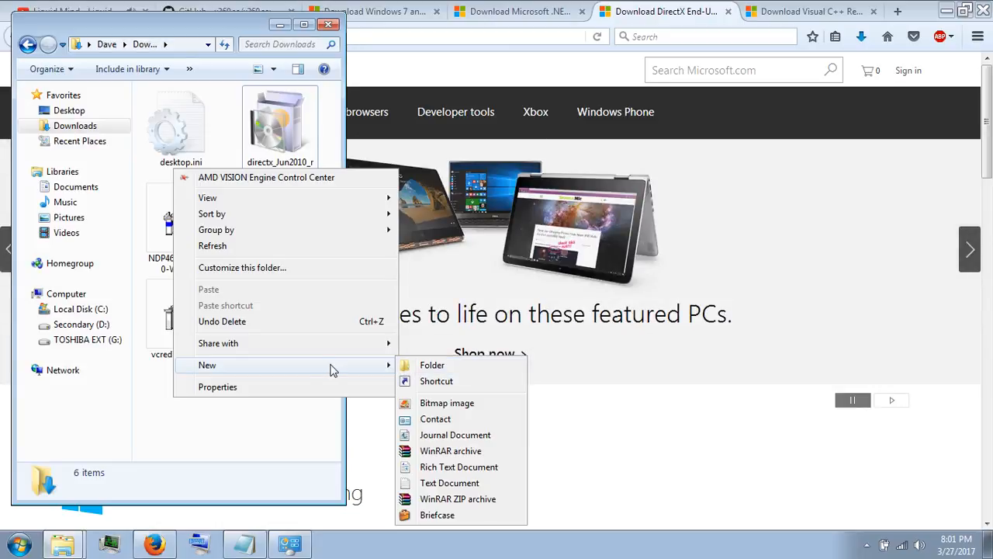
{"action": "left_click", "coordinate": [429, 365]}
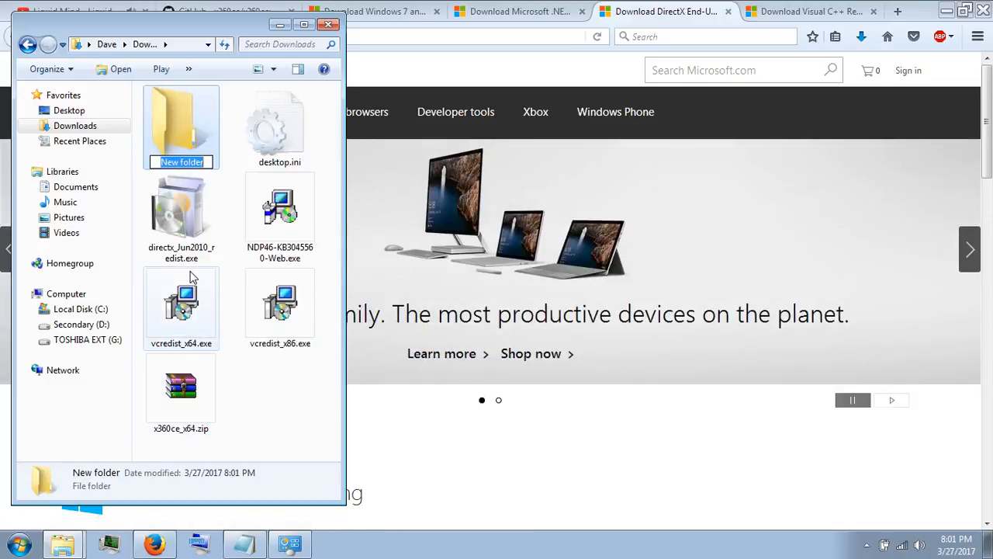
{"action": "type", "text": "Dir"}
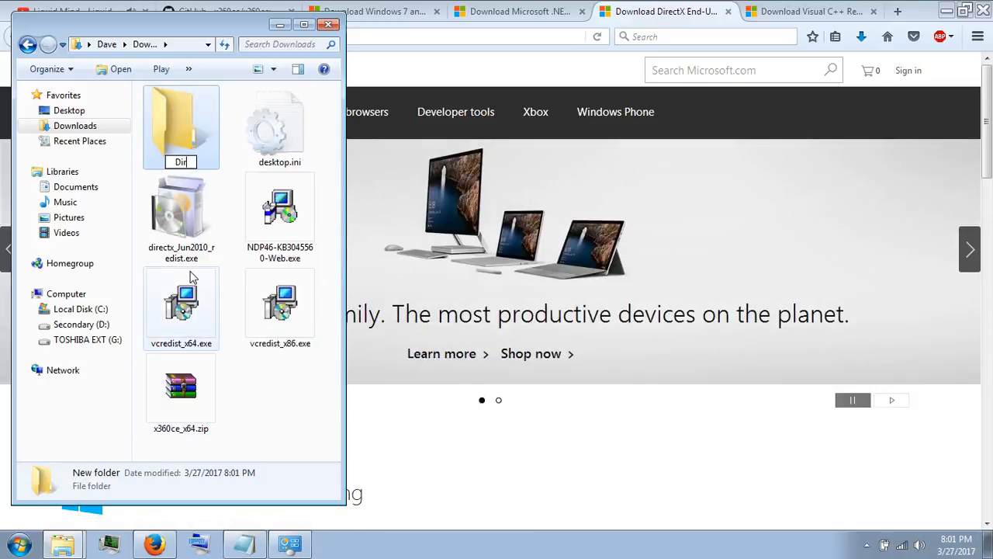
{"action": "type", "text": "ectX"}
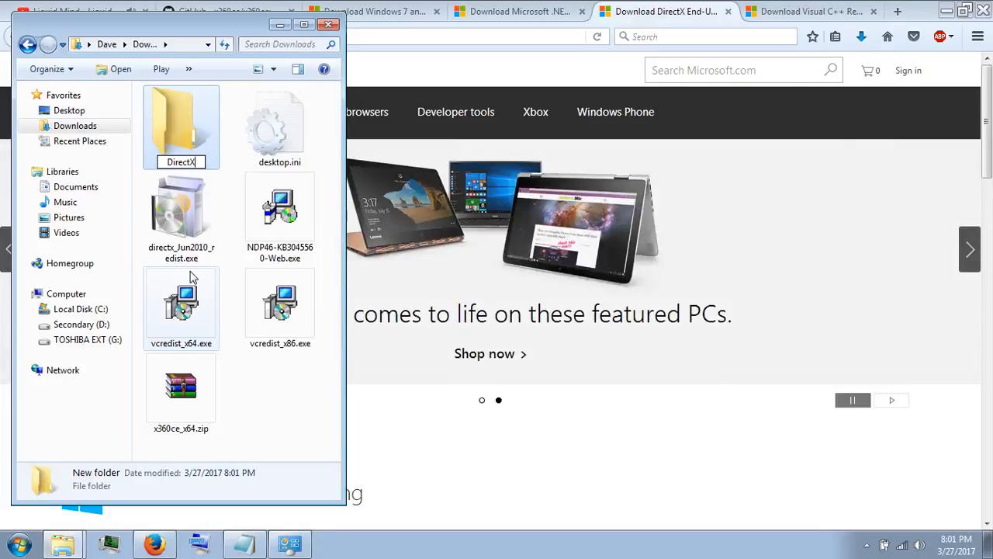
{"action": "key", "text": "Return"}
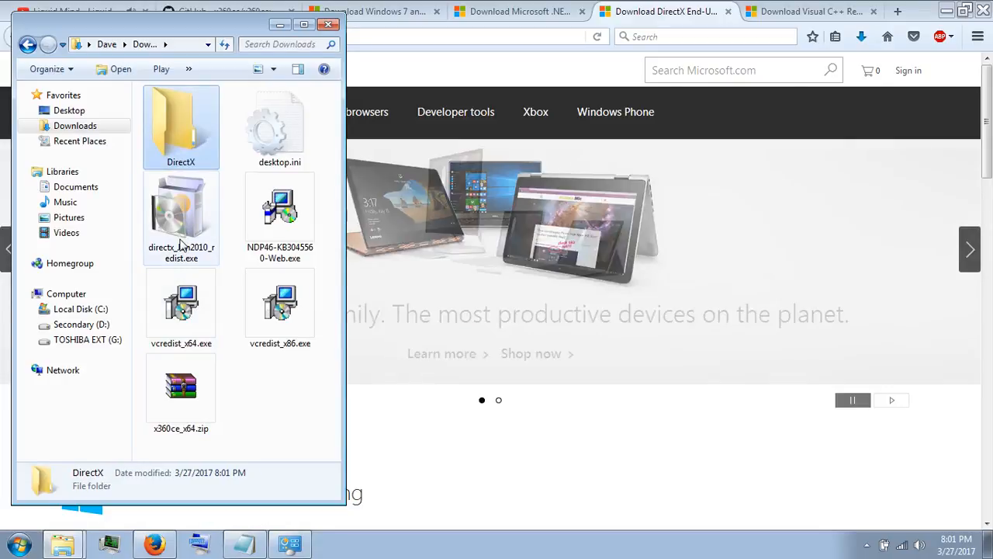
Run directx_Jun2010_redist.exe from the Downloads folder and continue to its extraction location prompt.
{"action": "left_click", "coordinate": [181, 244]}
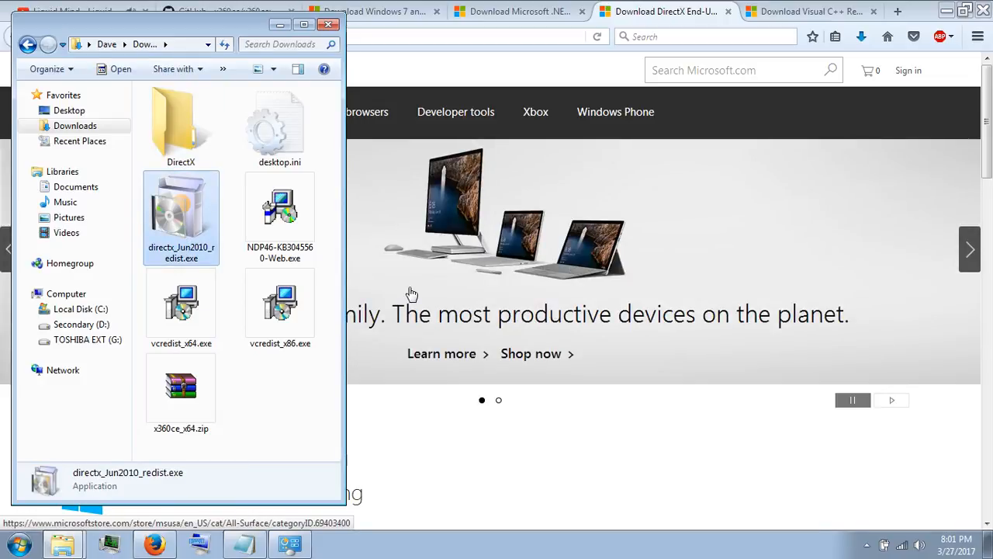
{"action": "key", "text": "Return"}
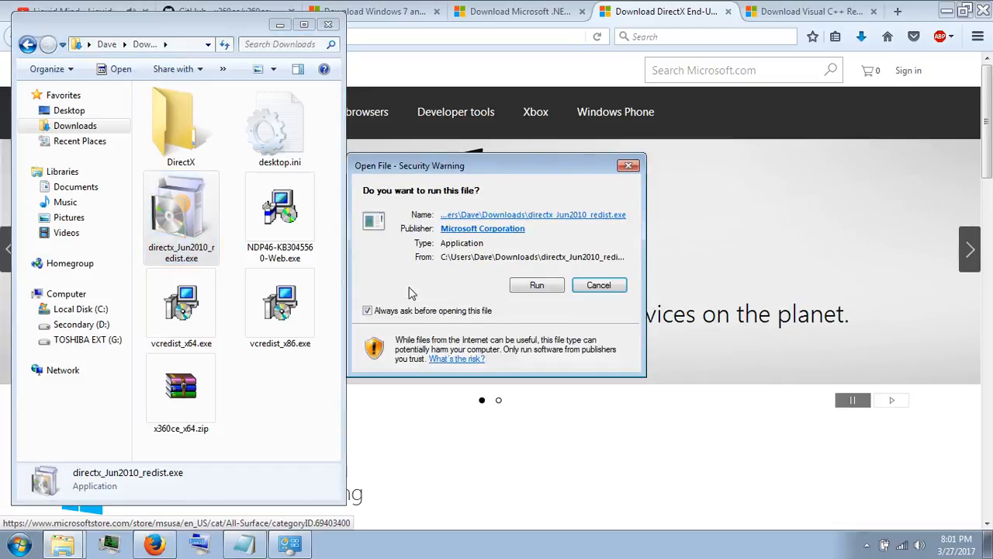
{"action": "left_click", "coordinate": [537, 285]}
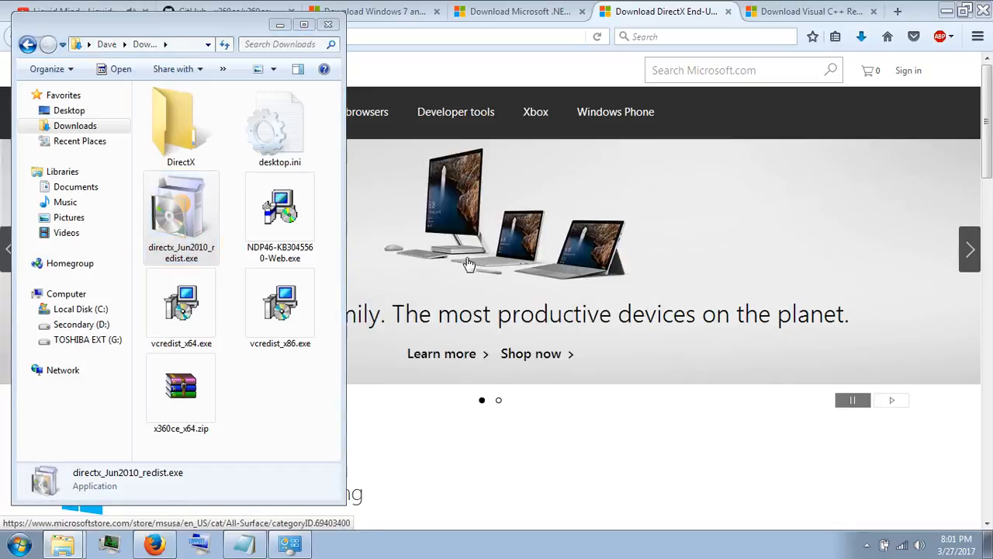
{"action": "left_click", "coordinate": [536, 394]}
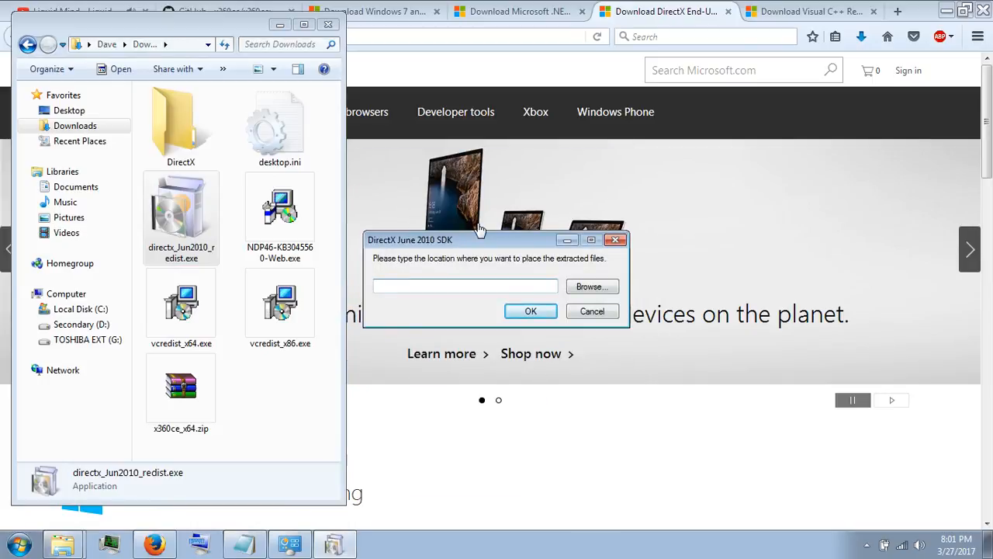
Choose the DirectX folder inside Downloads as the location for the extracted files.
{"action": "left_click", "coordinate": [590, 288]}
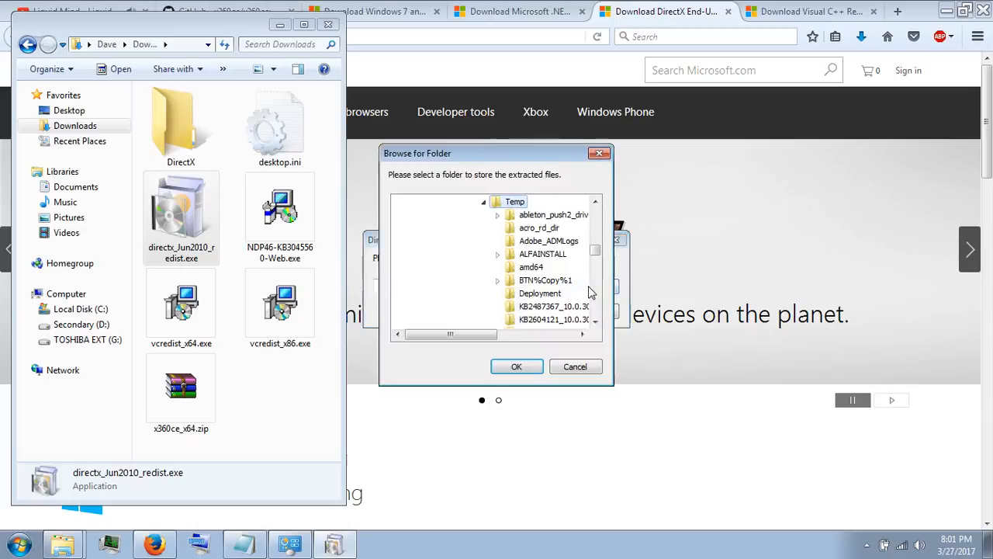
{"action": "left_click_drag", "start_coordinate": [596, 255], "coordinate": [595, 210]}
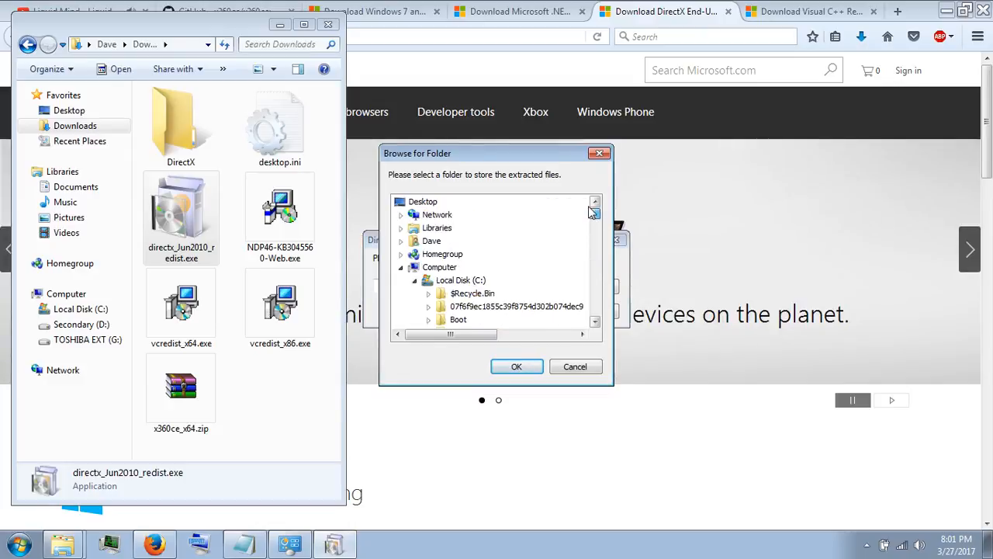
{"action": "left_click", "coordinate": [401, 241]}
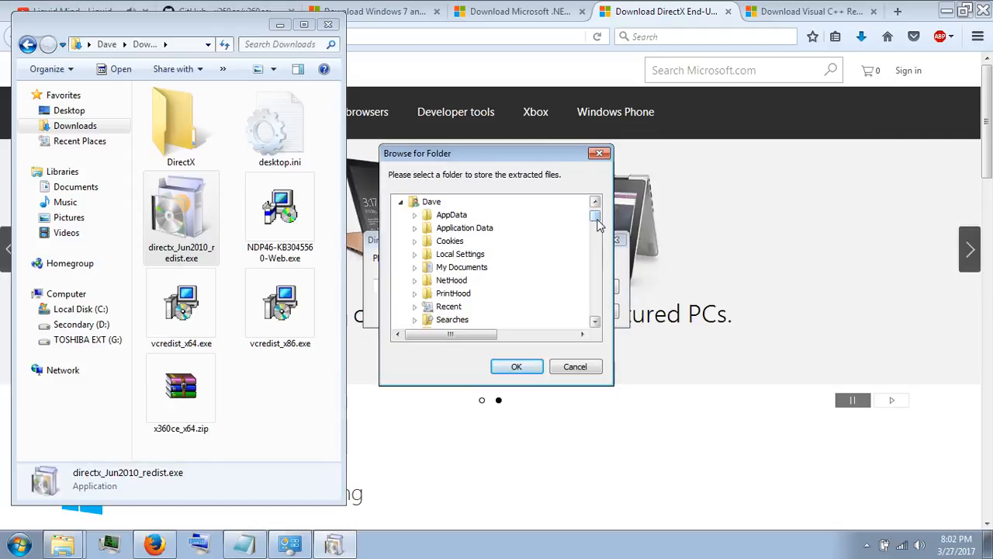
{"action": "left_click_drag", "start_coordinate": [598, 223], "coordinate": [597, 227]}
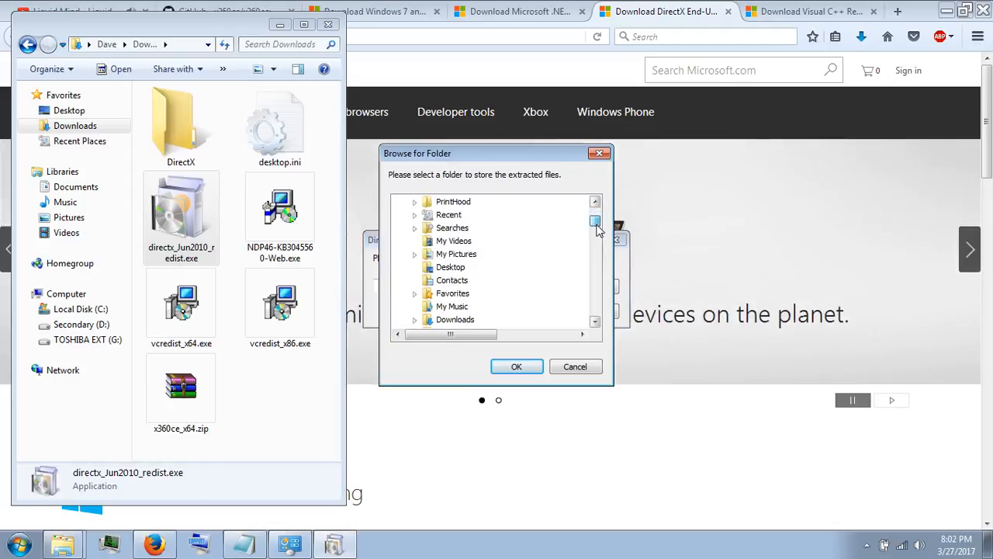
{"action": "left_click", "coordinate": [414, 320]}
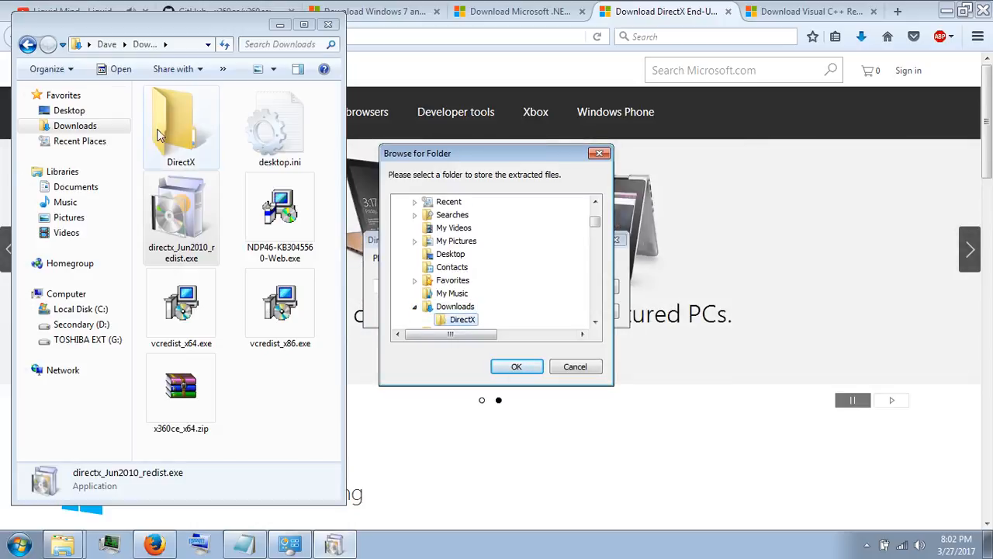
{"action": "left_click", "coordinate": [516, 366]}
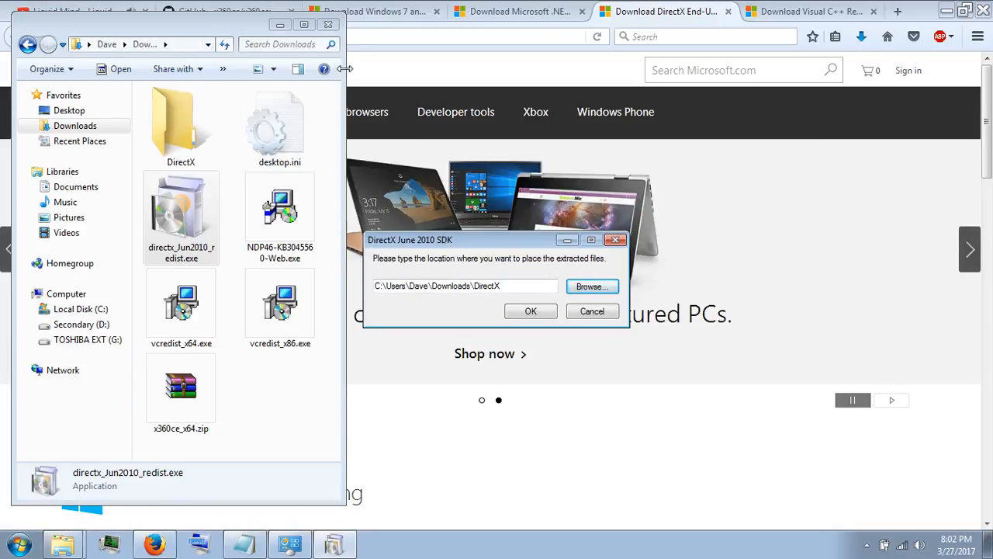
Widen the file window and trace the path from the user's home folder back to the Downloads folder.
{"action": "left_click_drag", "start_coordinate": [346, 69], "coordinate": [480, 81]}
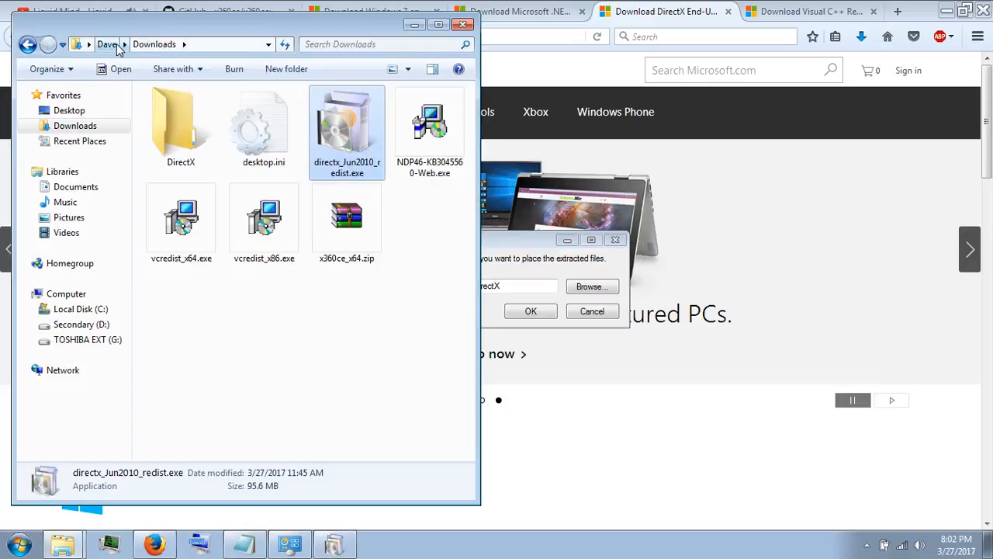
{"action": "left_click", "coordinate": [117, 45]}
{"action": "left_click", "coordinate": [156, 44]}
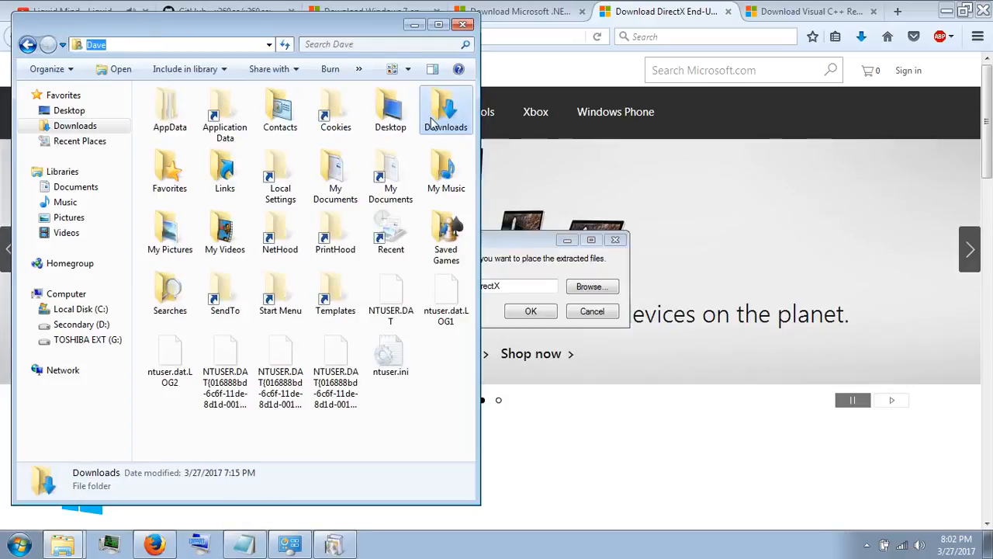
{"action": "left_click", "coordinate": [439, 124]}
{"action": "double_click", "coordinate": [439, 124]}
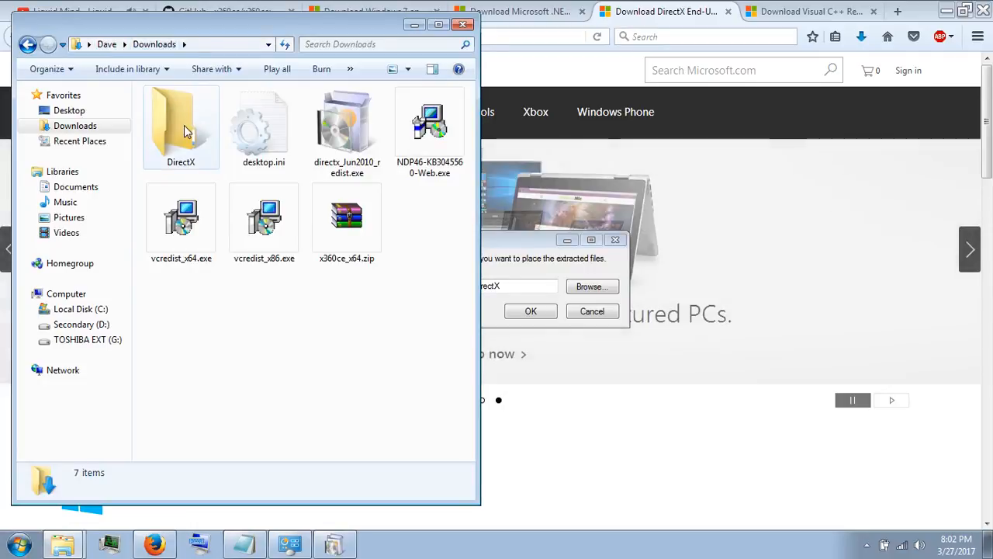
Extract the DirectX files to the chosen location and open the DirectX folder to locate DXSETUP.exe.
{"action": "left_click", "coordinate": [531, 311]}
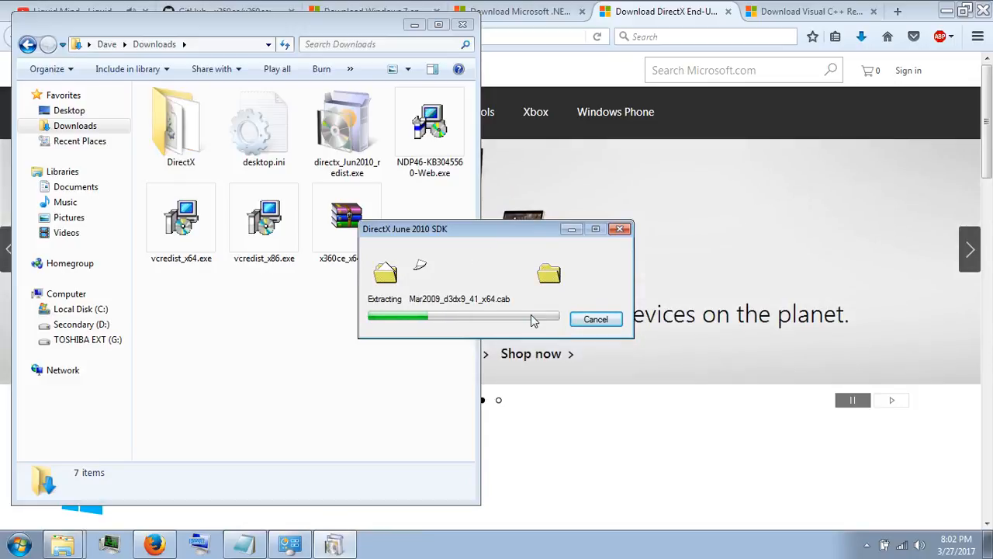
{"action": "double_click", "coordinate": [166, 138]}
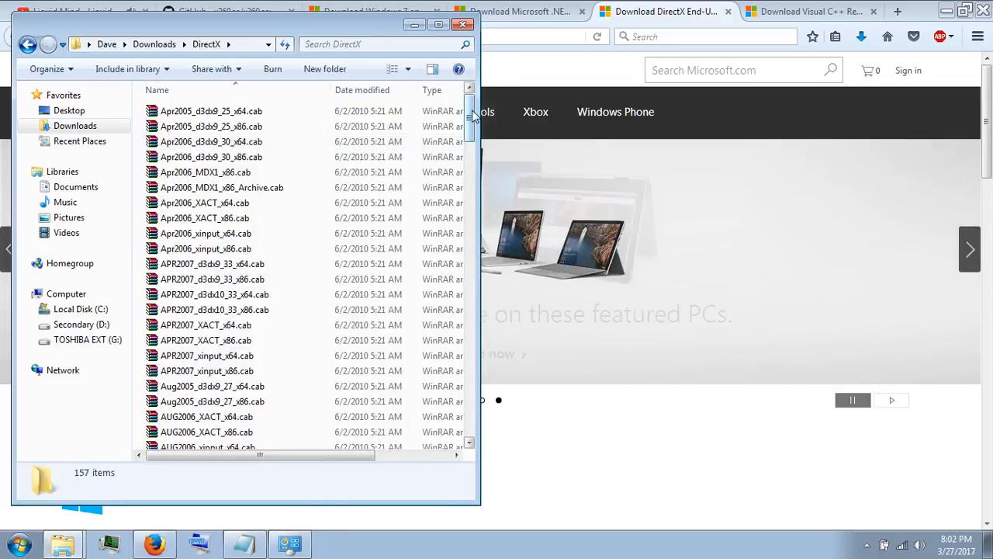
{"action": "scroll", "coordinate": [440, 223], "scroll_direction": "down", "scroll_amount": 15}
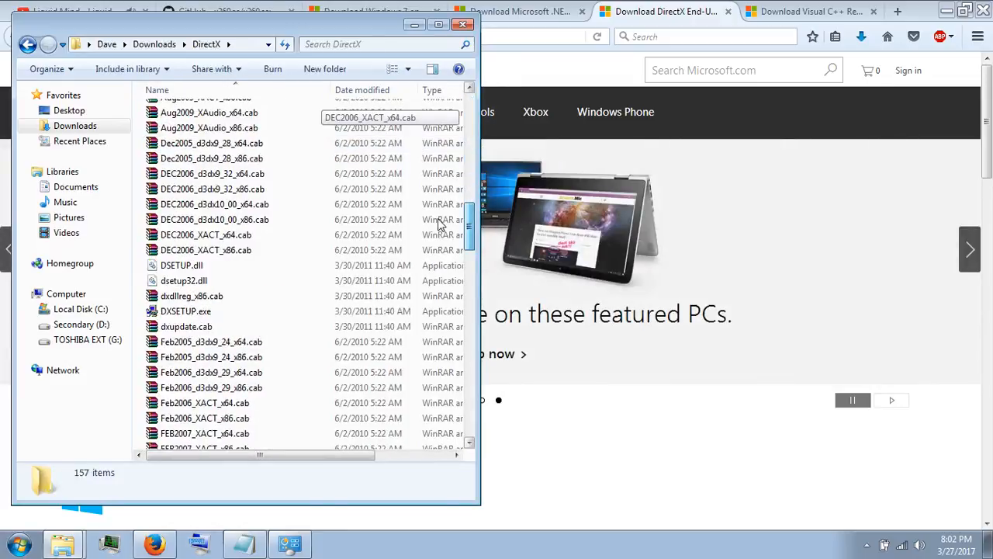
{"action": "scroll", "coordinate": [440, 224], "scroll_direction": "down", "scroll_amount": 3}
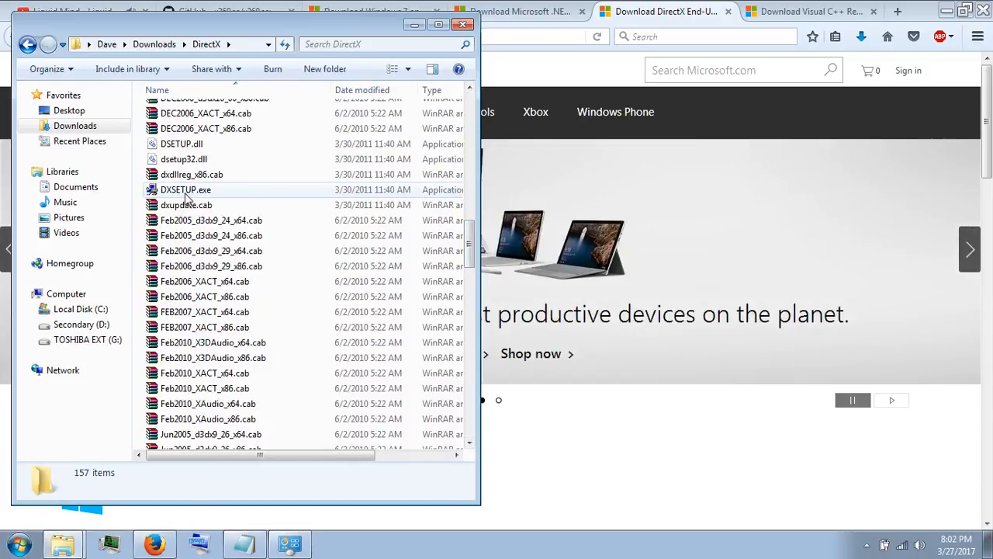
Run DXSETUP.exe, accept the license agreement, cancel out of the DirectX setup and return to the Downloads folder.
{"action": "double_click", "coordinate": [186, 191]}
{"action": "left_click", "coordinate": [256, 267]}
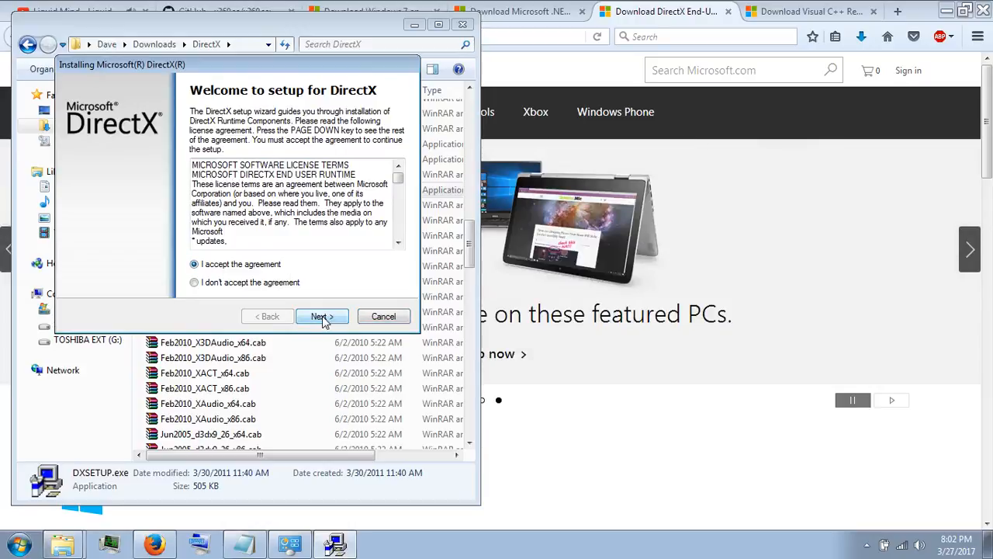
{"action": "left_click", "coordinate": [392, 320]}
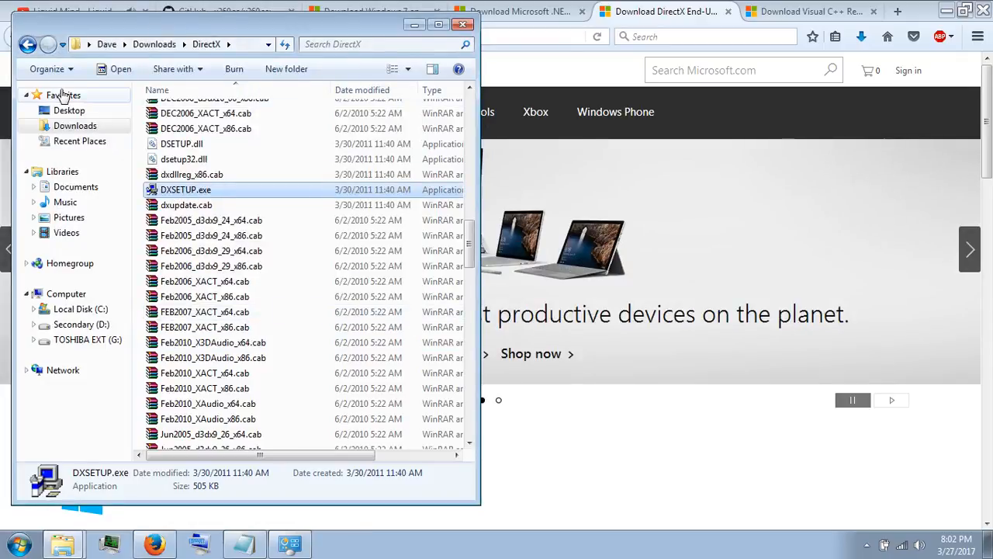
{"action": "left_click", "coordinate": [27, 45]}
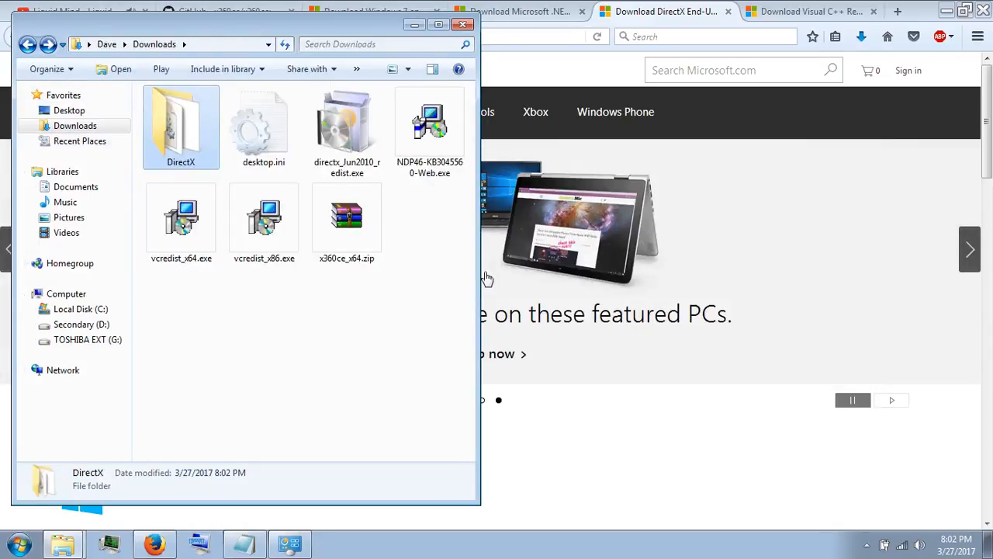
Check the Visual C++ 2013 requirement on the x360ce GitHub page and bring up its Microsoft download page.
{"action": "left_click", "coordinate": [637, 13]}
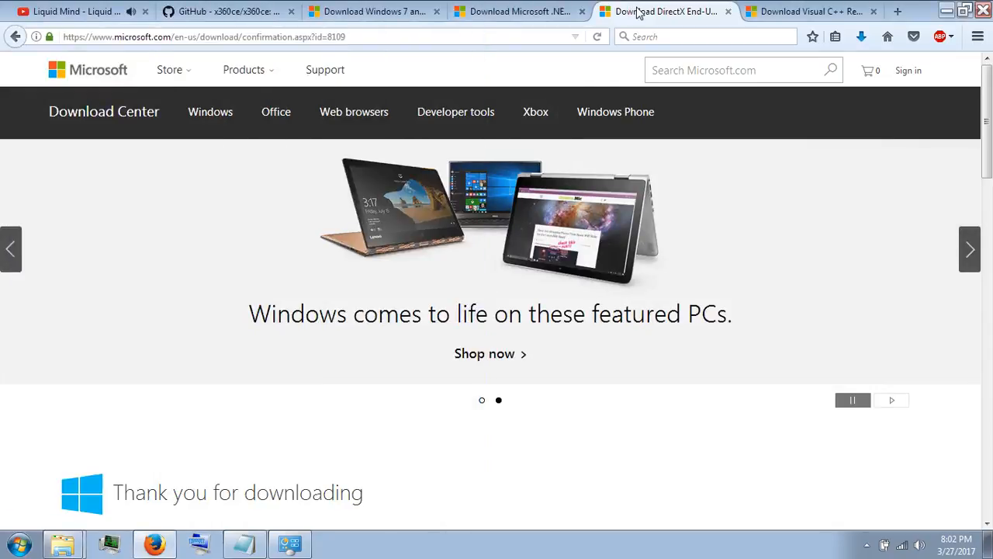
{"action": "left_click", "coordinate": [199, 13]}
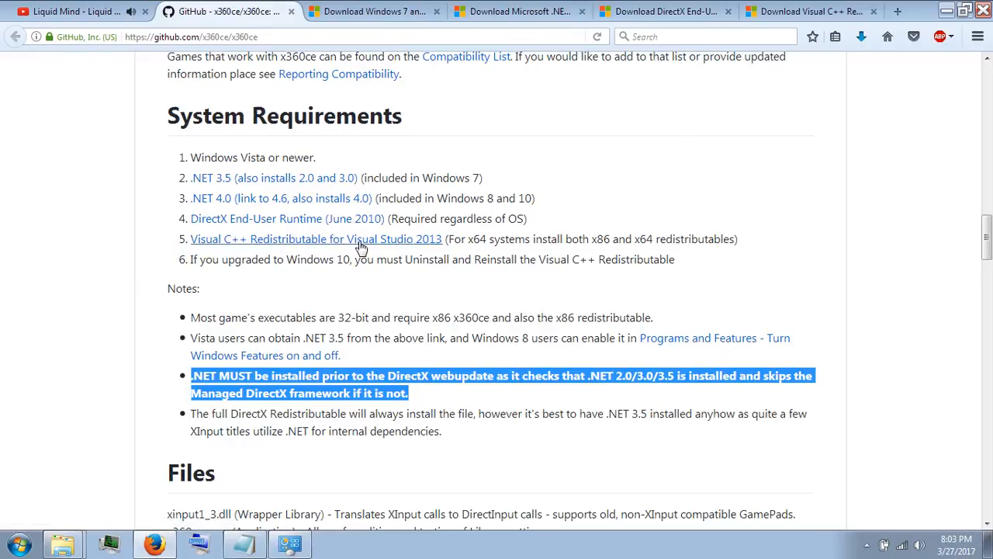
{"action": "left_click", "coordinate": [813, 16]}
{"action": "scroll", "coordinate": [518, 308], "scroll_direction": "down", "scroll_amount": 2}
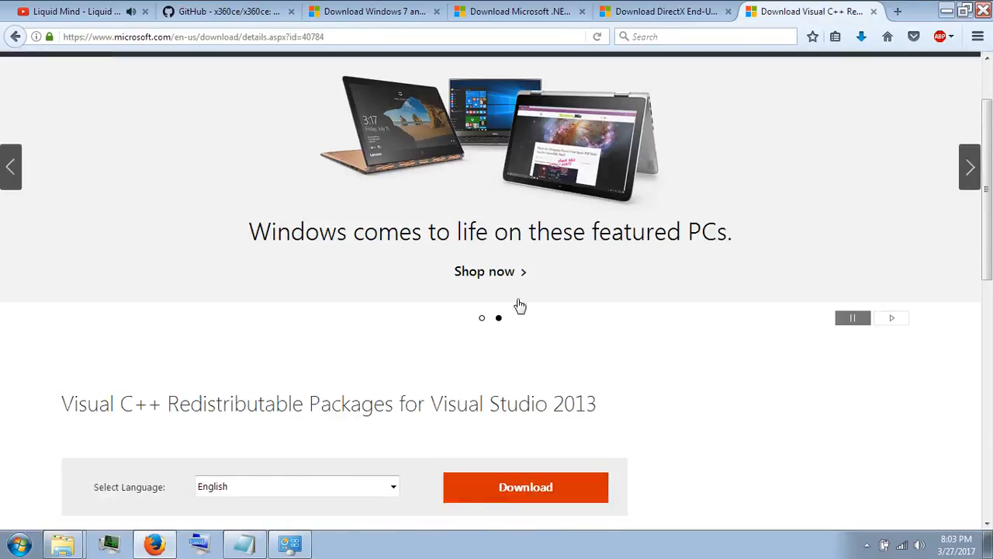
{"action": "scroll", "coordinate": [517, 309], "scroll_direction": "down", "scroll_amount": 2}
{"action": "scroll", "coordinate": [518, 341], "scroll_direction": "down", "scroll_amount": 4}
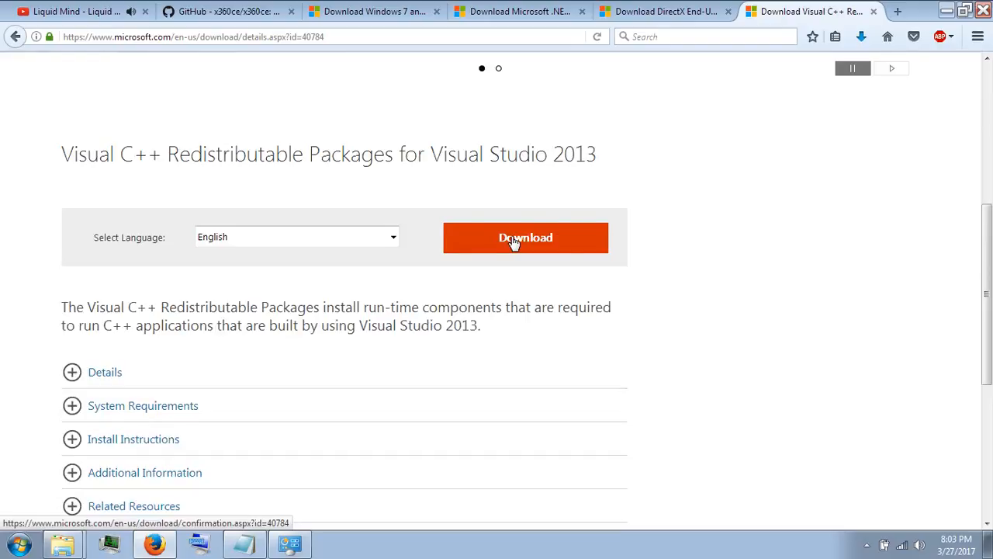
Request the vcredist_x64.exe and vcredist_x86.exe downloads and cancel the save prompts for both files.
{"action": "left_click", "coordinate": [515, 243]}
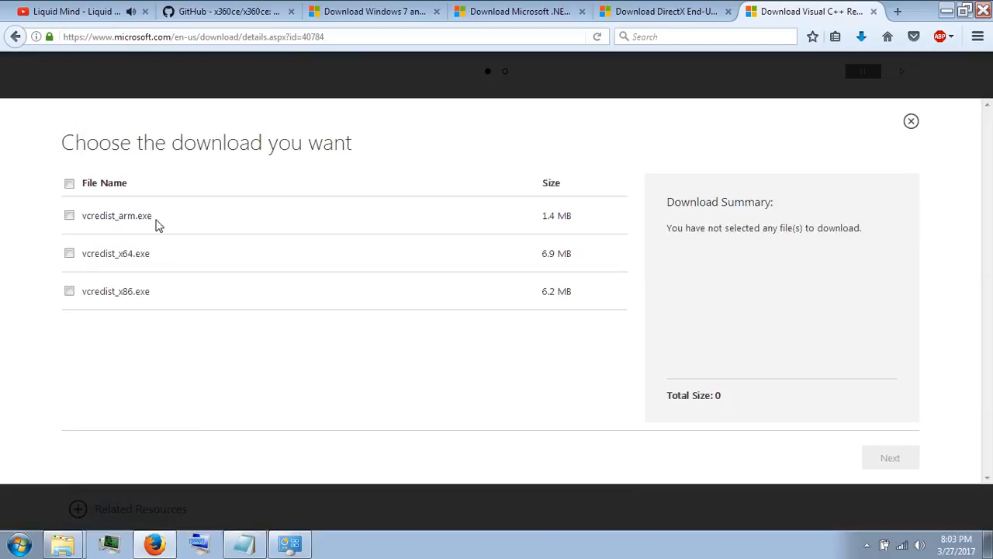
{"action": "left_click", "coordinate": [69, 253]}
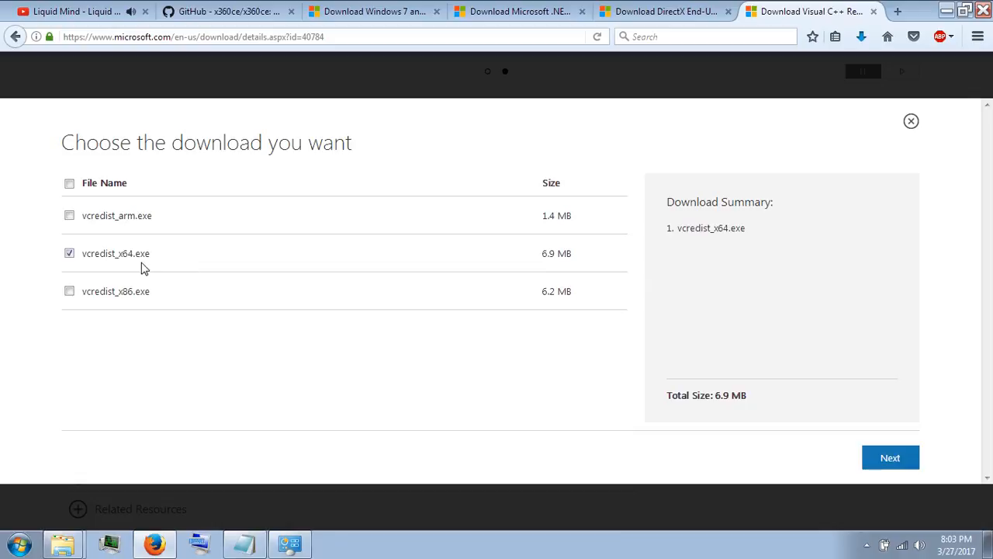
{"action": "left_click", "coordinate": [69, 293]}
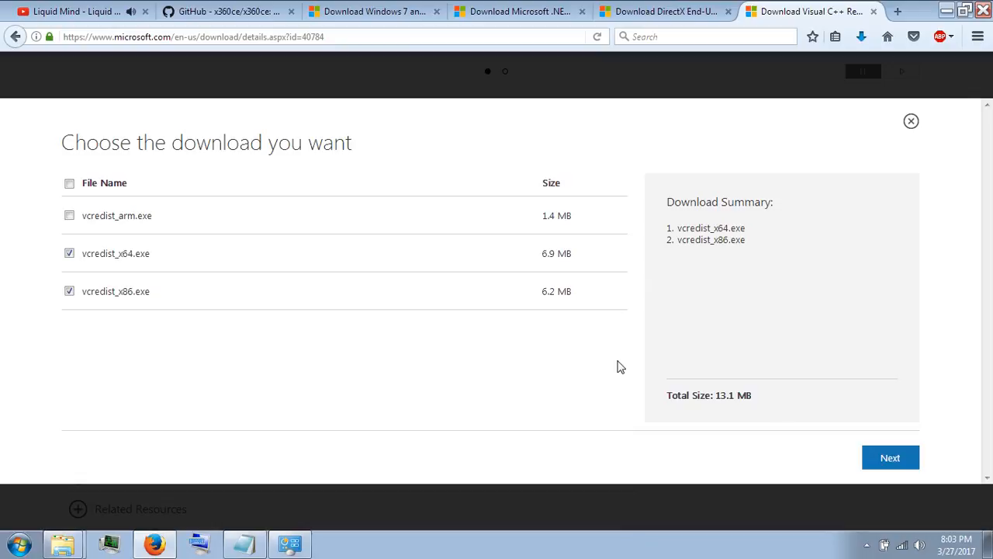
{"action": "left_click", "coordinate": [898, 460]}
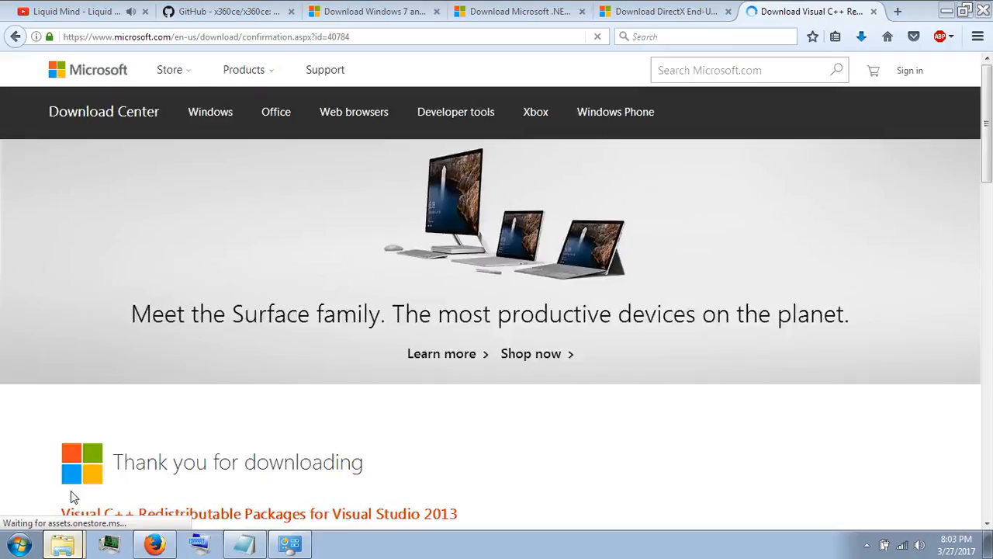
{"action": "left_click", "coordinate": [64, 546]}
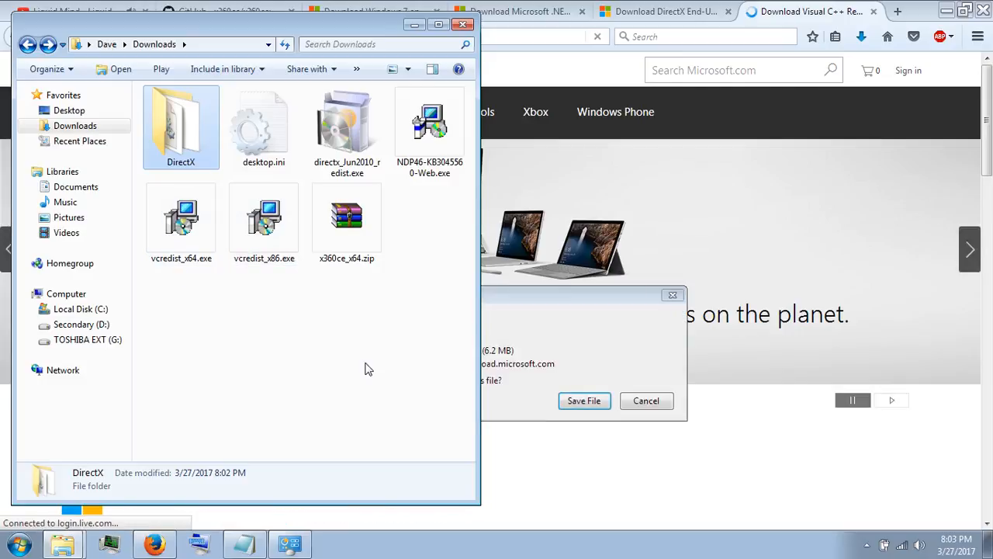
{"action": "left_click", "coordinate": [638, 402]}
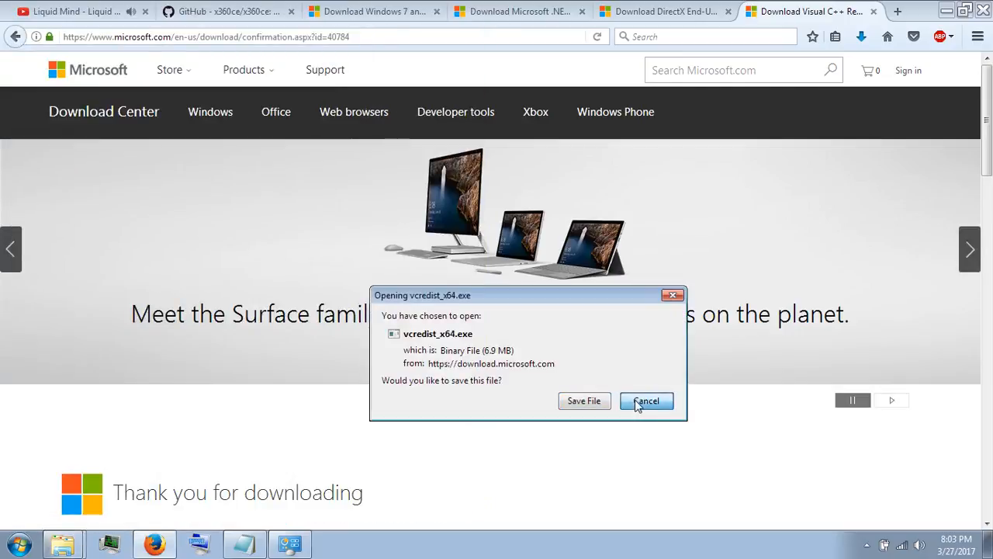
{"action": "left_click", "coordinate": [638, 402]}
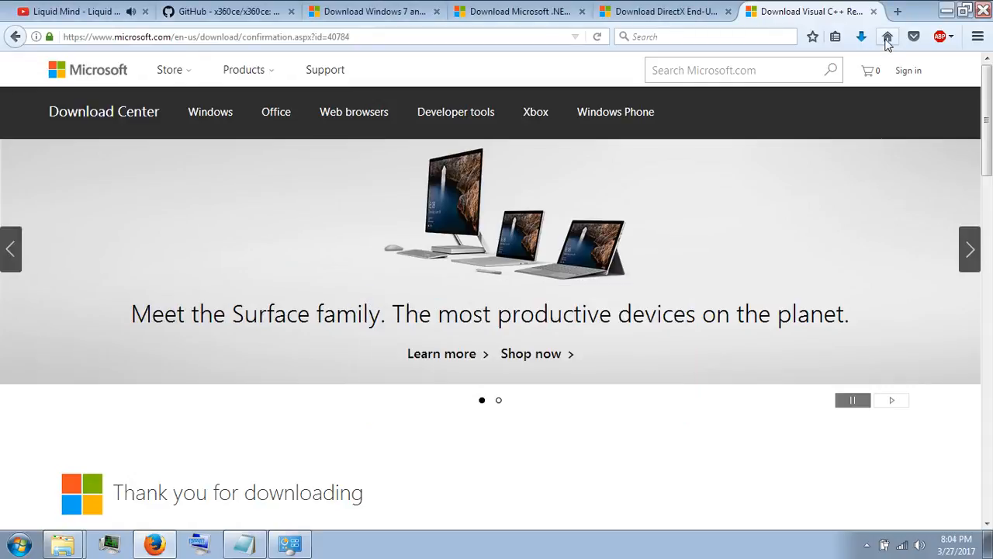
Find the x360ce download links on the GitHub page and locate x360ce_x64.zip in the Downloads folder.
{"action": "left_click", "coordinate": [221, 11]}
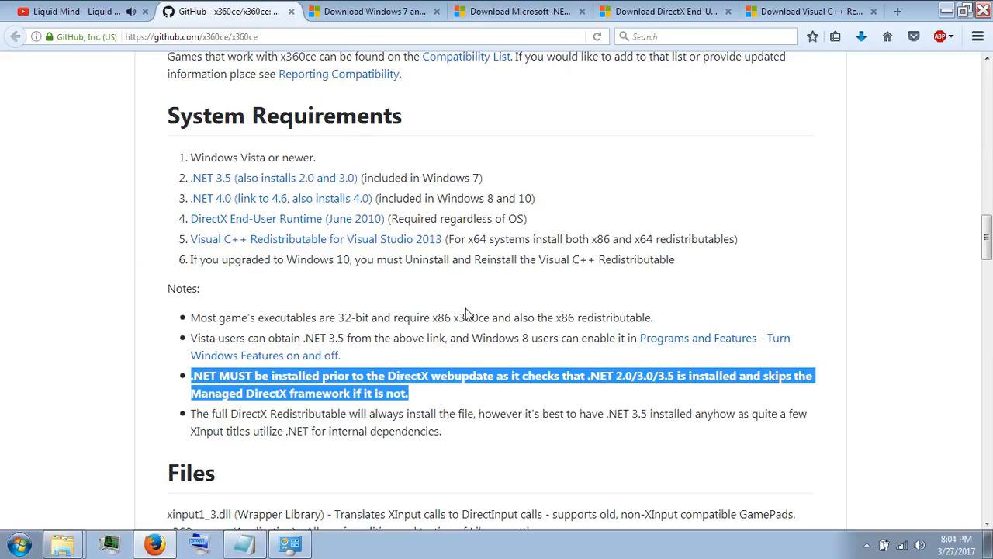
{"action": "scroll", "coordinate": [467, 312], "scroll_direction": "up", "scroll_amount": 1}
{"action": "scroll", "coordinate": [468, 312], "scroll_direction": "up", "scroll_amount": 2}
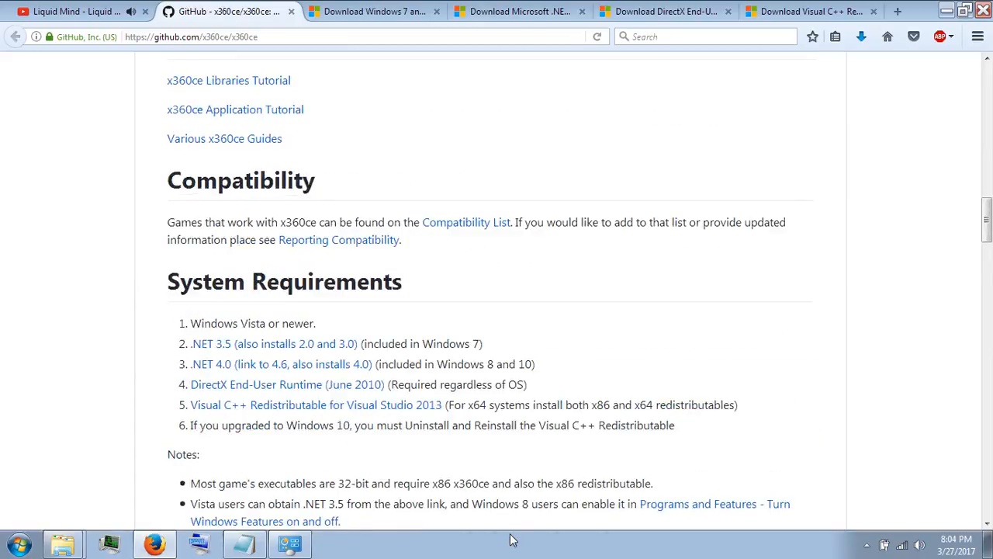
{"action": "scroll", "coordinate": [590, 347], "scroll_direction": "up", "scroll_amount": 6}
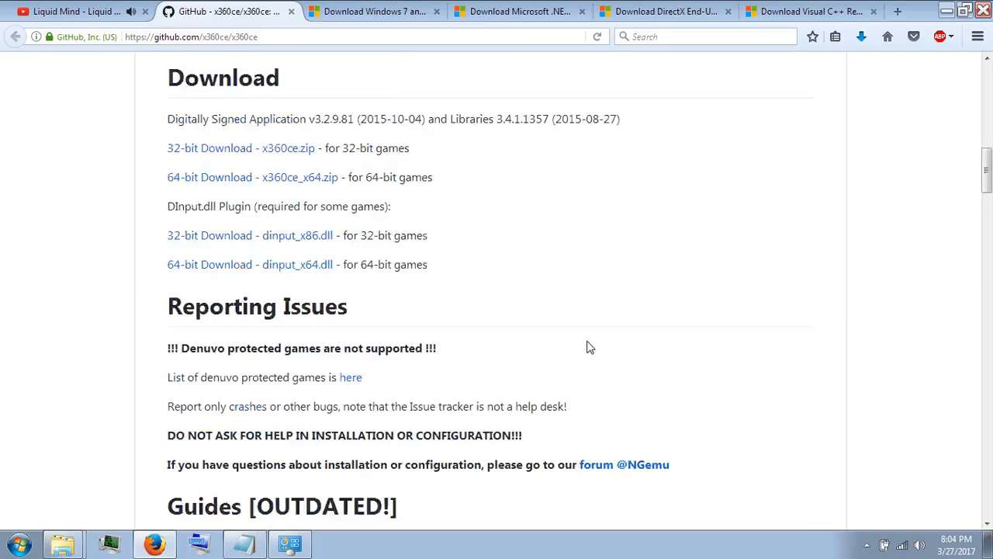
{"action": "scroll", "coordinate": [590, 347], "scroll_direction": "up", "scroll_amount": 1}
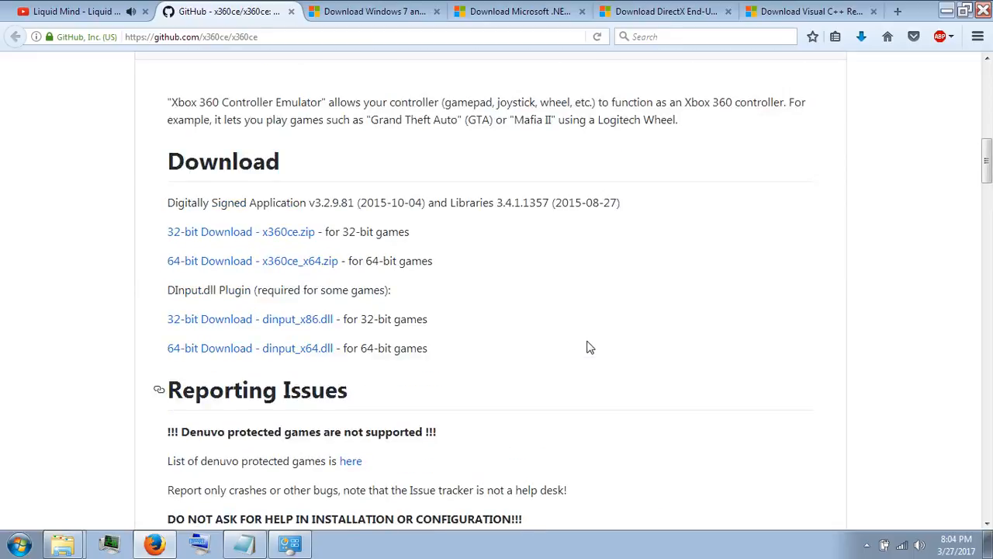
{"action": "scroll", "coordinate": [590, 347], "scroll_direction": "up", "scroll_amount": 1}
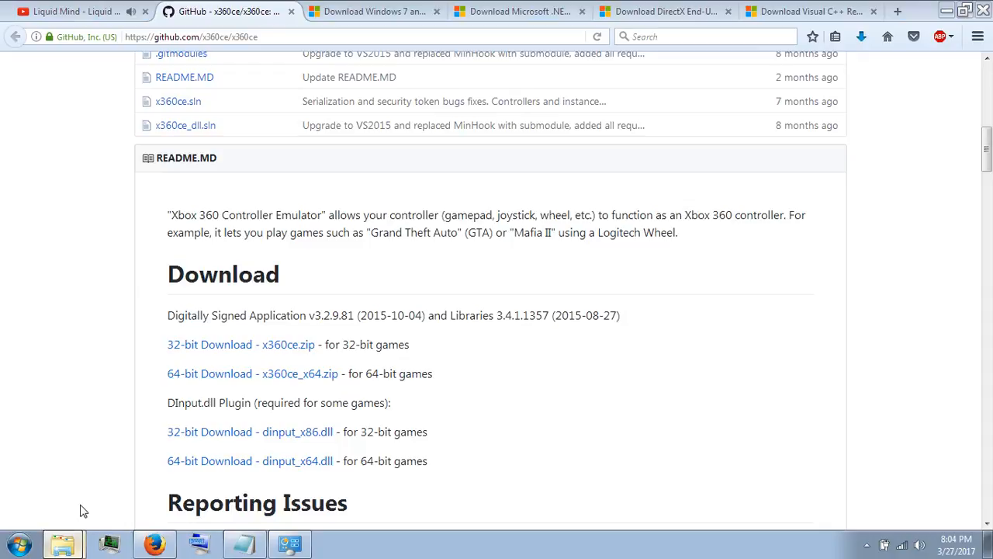
{"action": "left_click", "coordinate": [62, 543]}
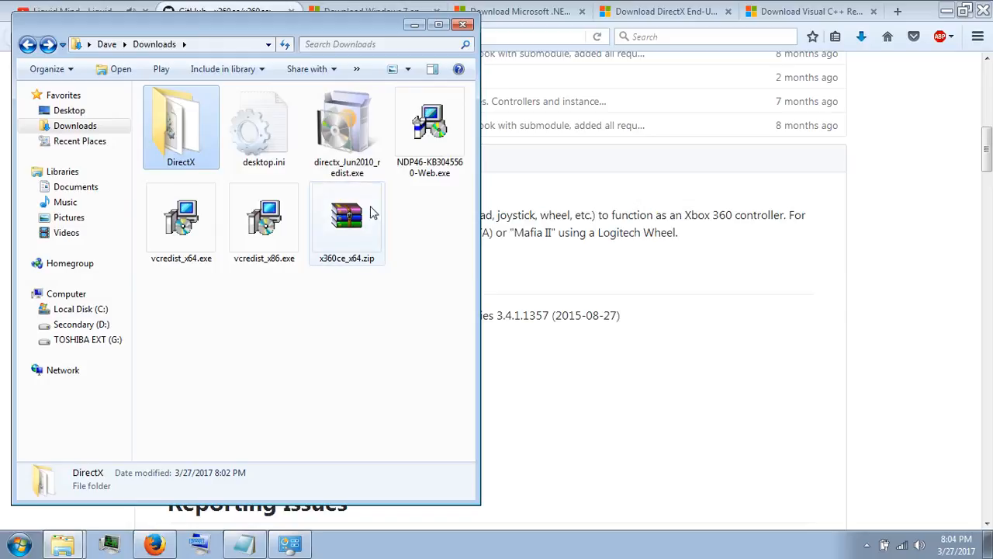
Minimize the other windows, open the file location of the Thief Master Thief Edition shortcut and check the folder path.
{"action": "left_click", "coordinate": [947, 17]}
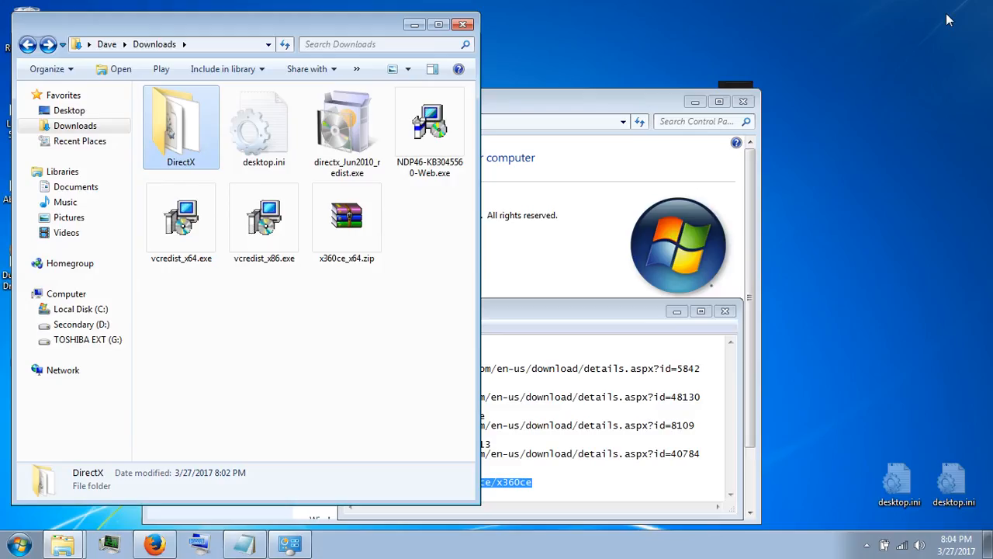
{"action": "left_click", "coordinate": [694, 102]}
{"action": "left_click", "coordinate": [676, 312]}
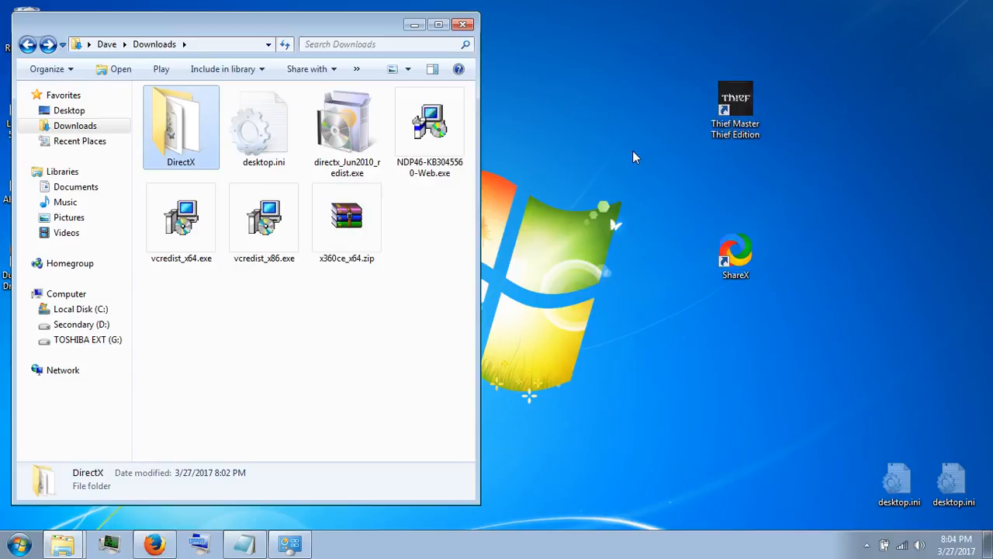
{"action": "right_click", "coordinate": [738, 99]}
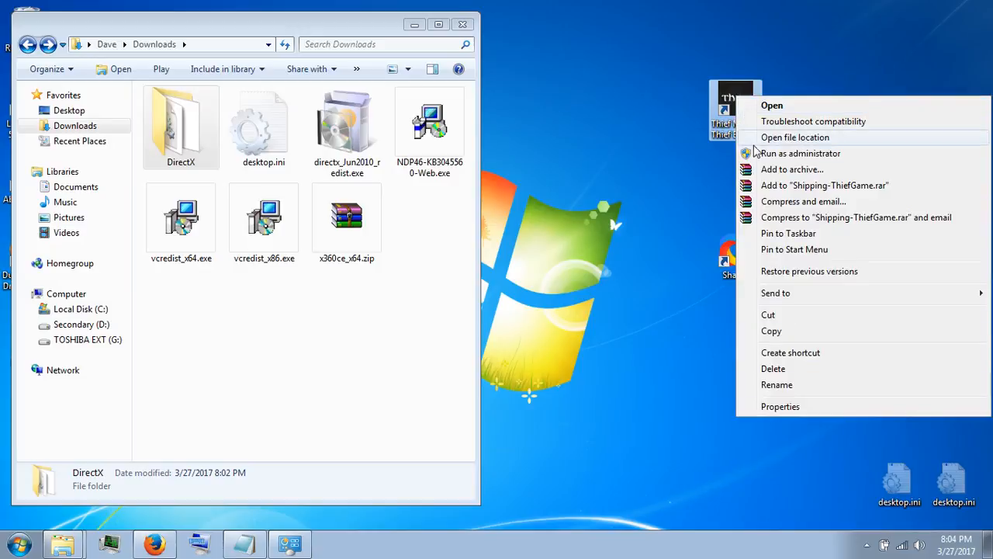
{"action": "left_click", "coordinate": [824, 140]}
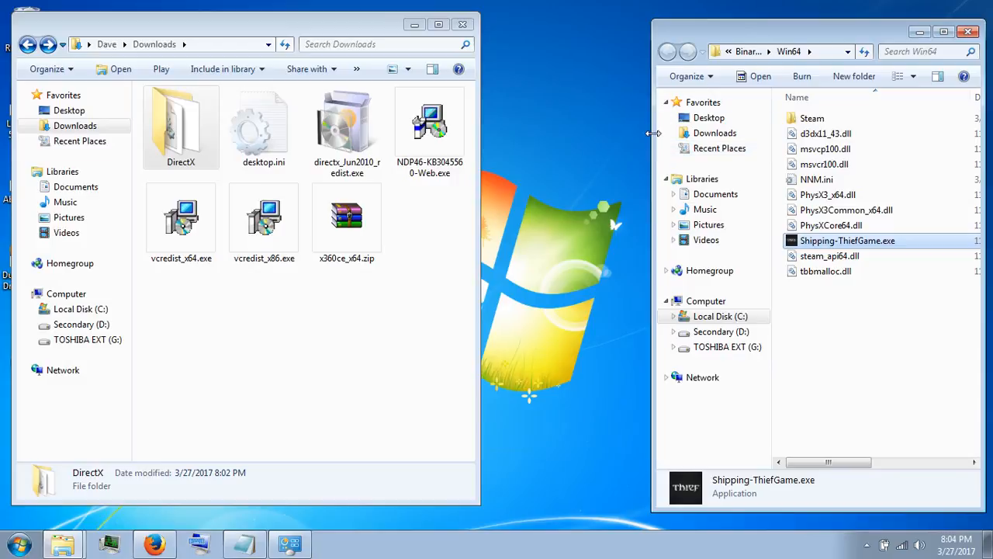
{"action": "left_click_drag", "start_coordinate": [653, 126], "coordinate": [280, 99]}
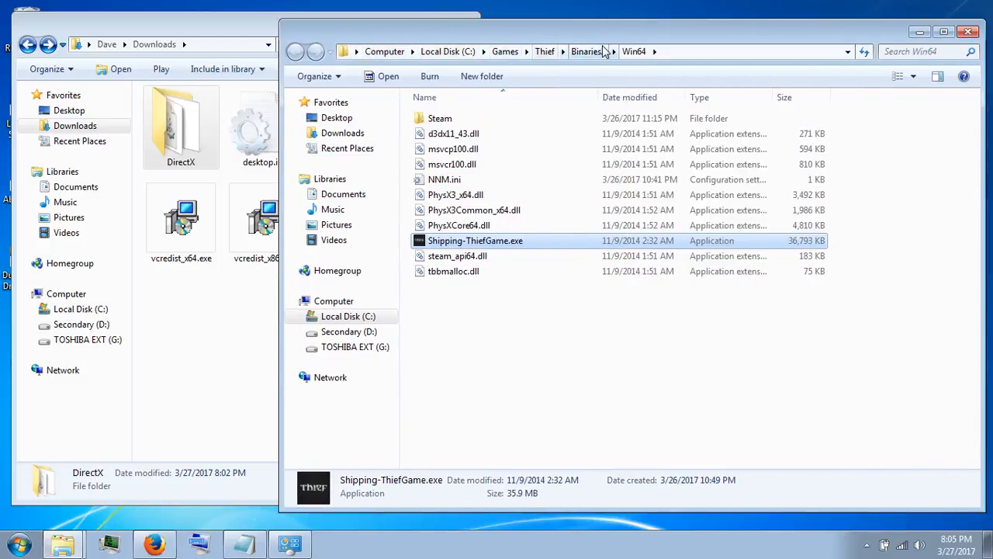
{"action": "left_click_drag", "start_coordinate": [280, 247], "coordinate": [639, 231]}
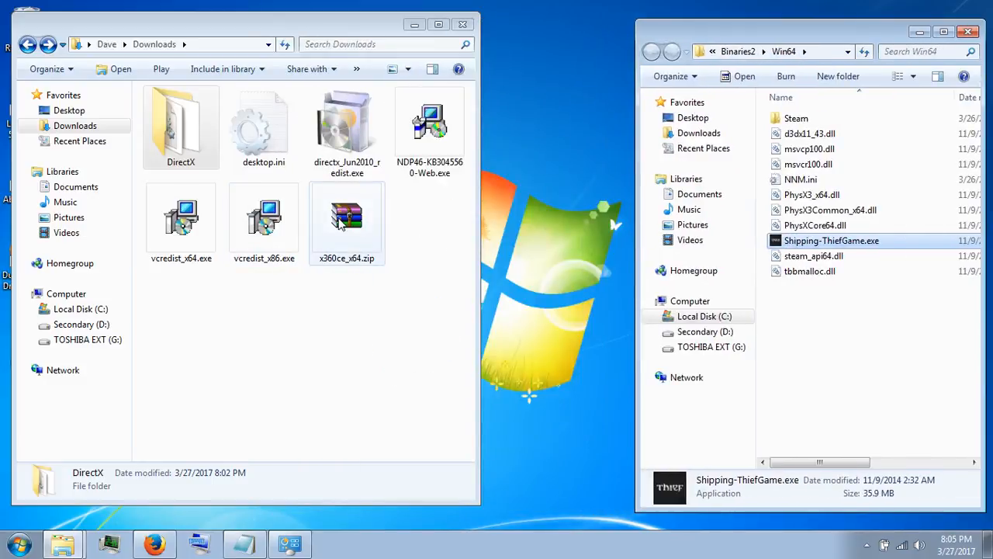
Copy x360ce_x64.zip from Downloads into Thief's Win64 folder.
{"action": "left_click", "coordinate": [339, 223]}
{"action": "left_click", "coordinate": [734, 302]}
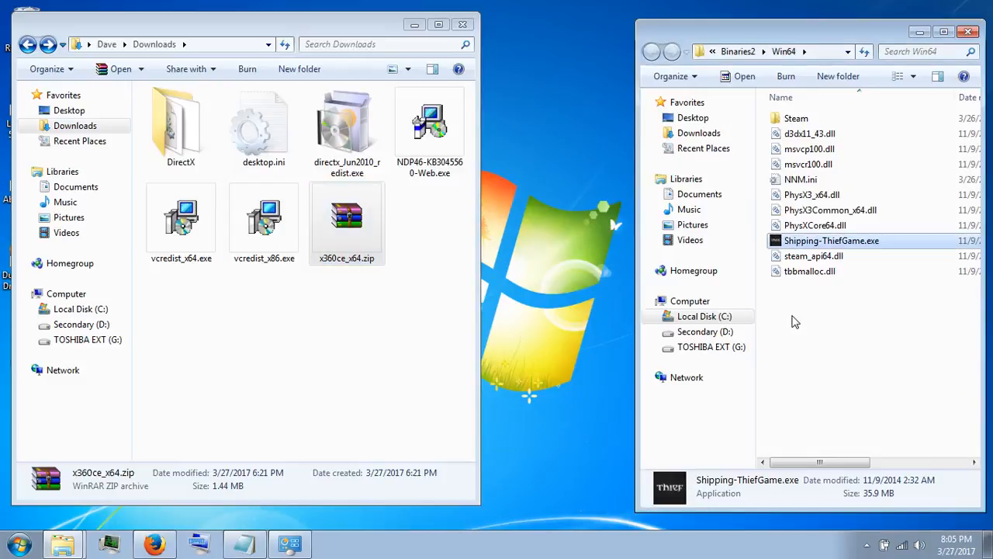
{"action": "right_click", "coordinate": [804, 329]}
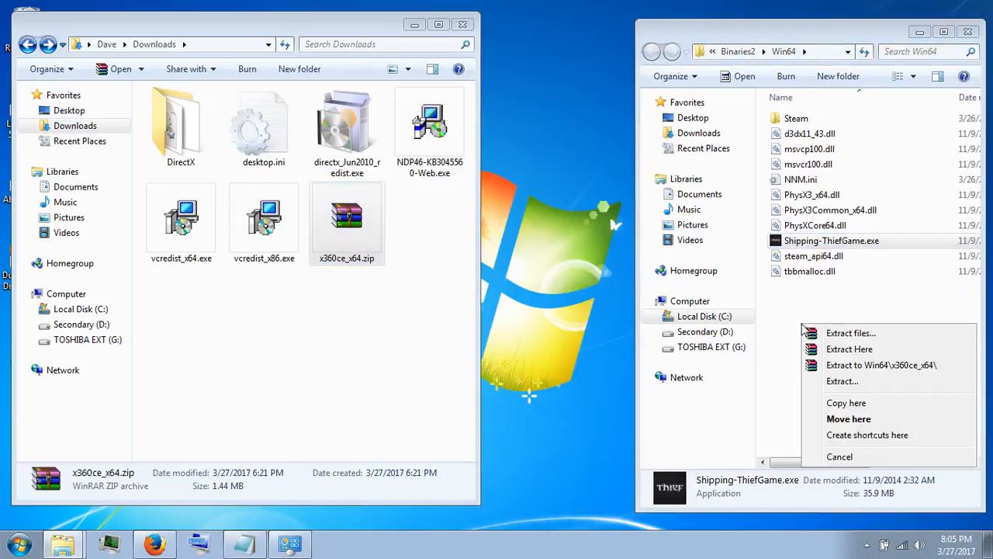
{"action": "left_click", "coordinate": [886, 403]}
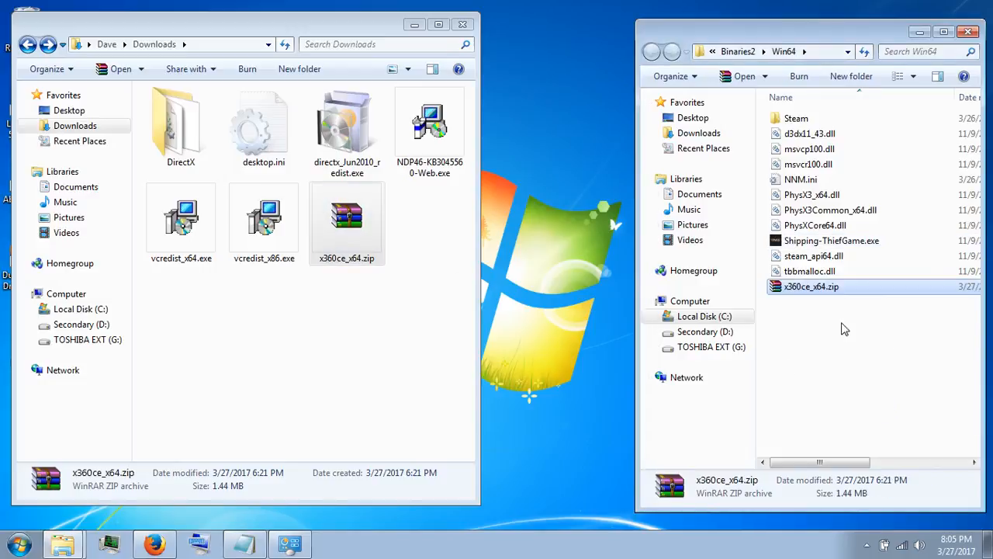
Extract x360ce_x64.zip directly into the Win64 folder and close the Downloads window.
{"action": "right_click", "coordinate": [806, 289]}
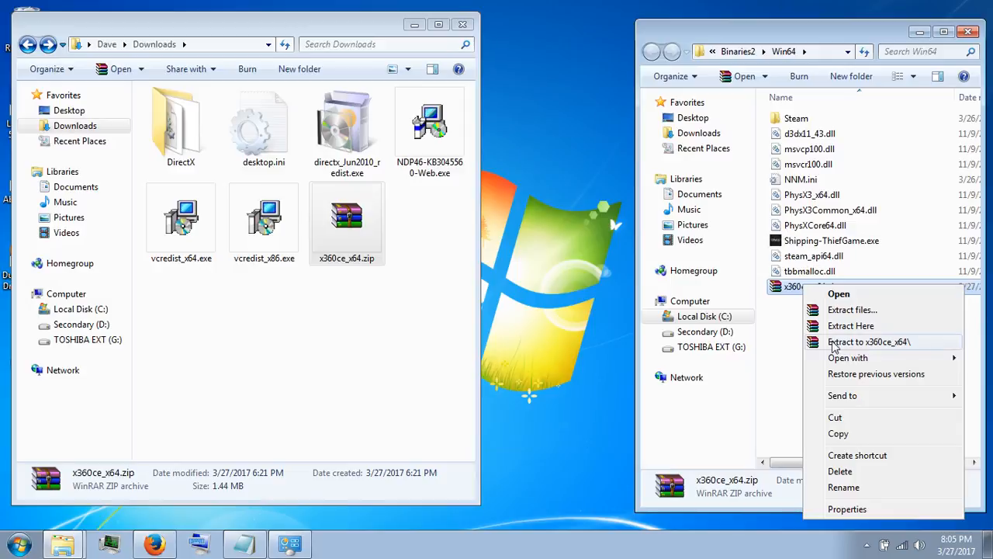
{"action": "left_click", "coordinate": [875, 327]}
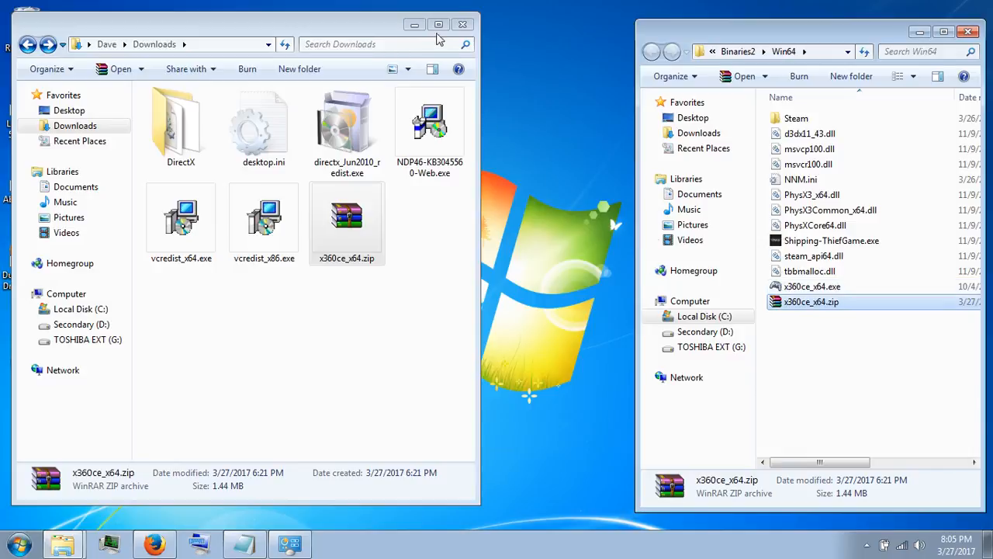
{"action": "left_click", "coordinate": [463, 25]}
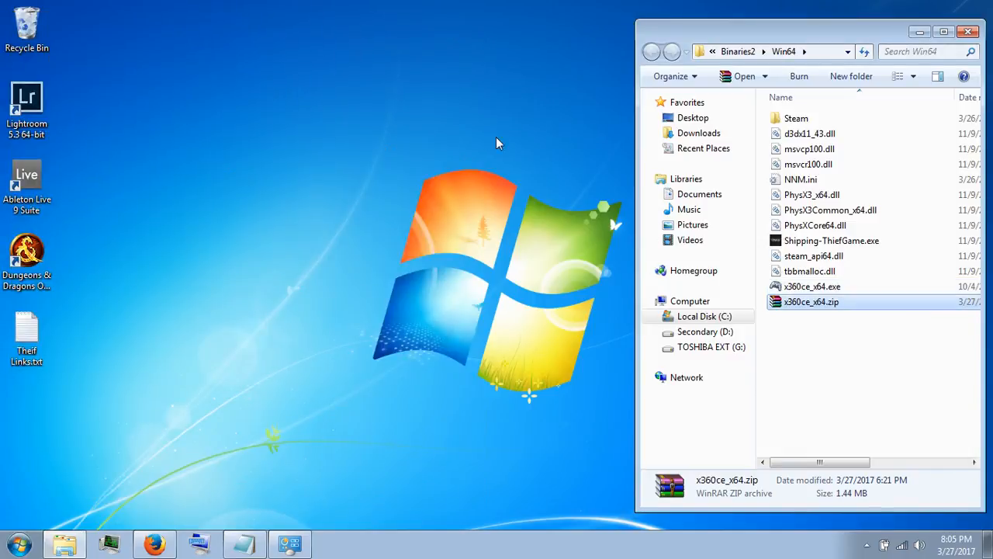
Run x360ce_x64.exe from the Win64 folder and create the missing xinput1_3.dll file.
{"action": "left_click", "coordinate": [795, 288]}
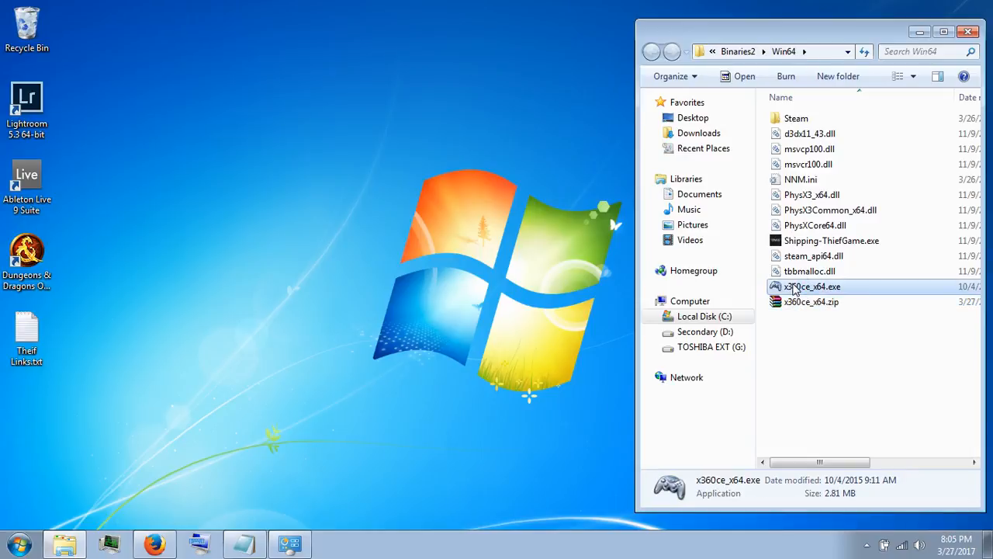
{"action": "double_click", "coordinate": [795, 288]}
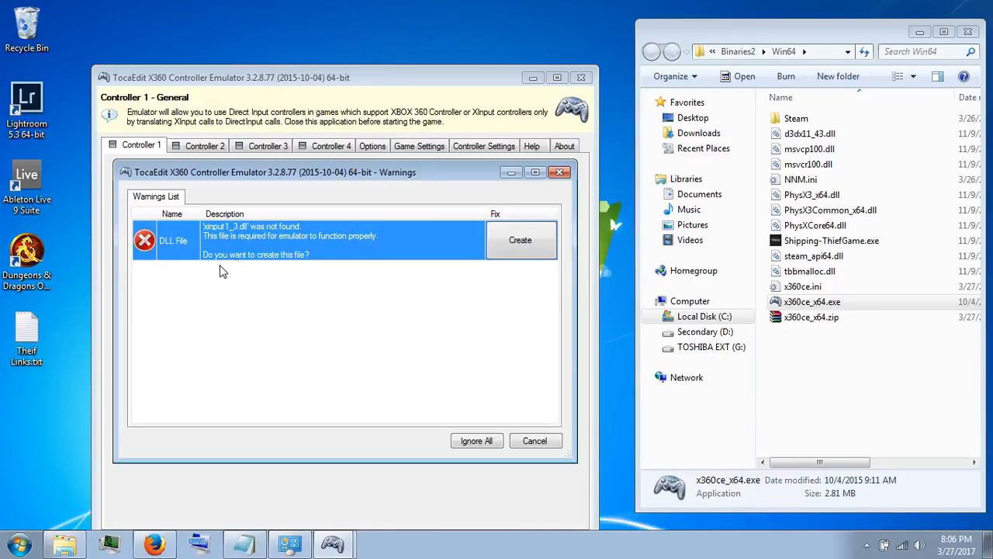
{"action": "left_click", "coordinate": [533, 246]}
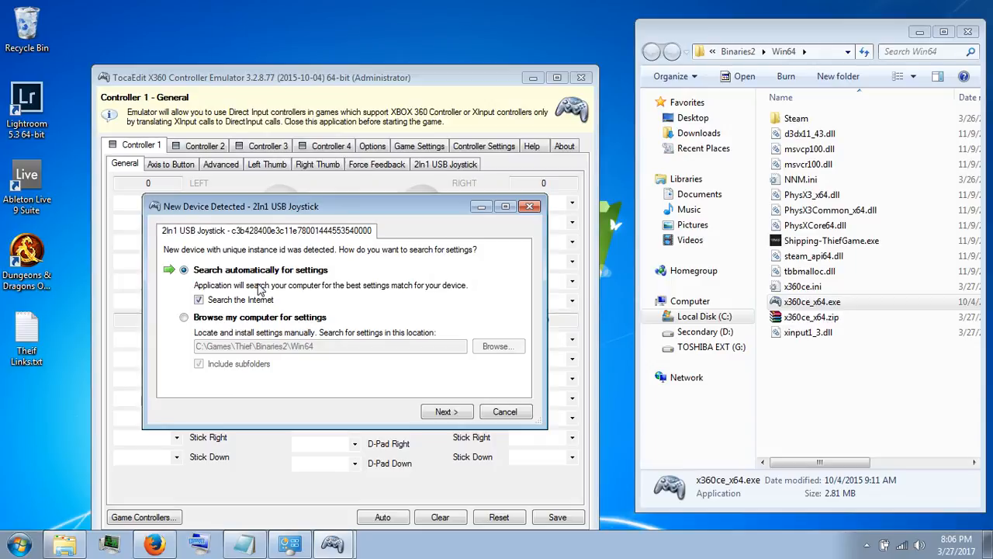
Search automatically for the 2In1 USB Joystick's settings, including the Internet, and load the Internet: Default Settings configuration.
{"action": "left_click", "coordinate": [458, 413]}
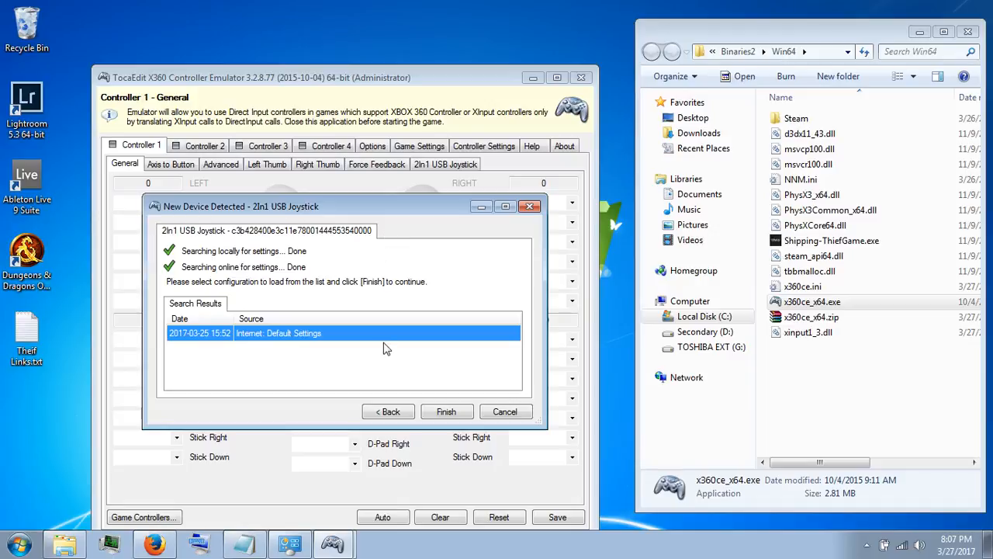
{"action": "left_click", "coordinate": [447, 412]}
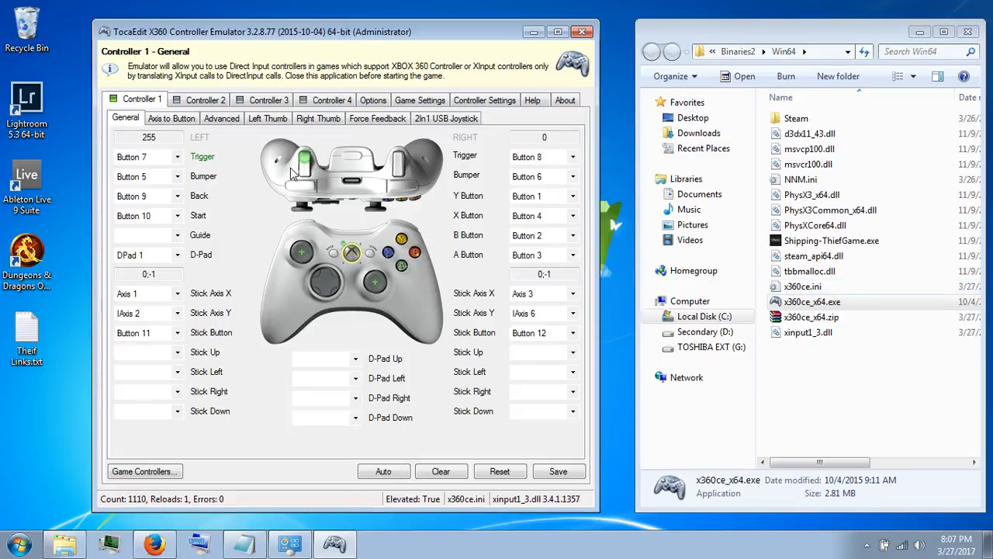
Record Button 7 as Controller 1's left trigger and save the controller settings.
{"action": "left_click", "coordinate": [175, 159]}
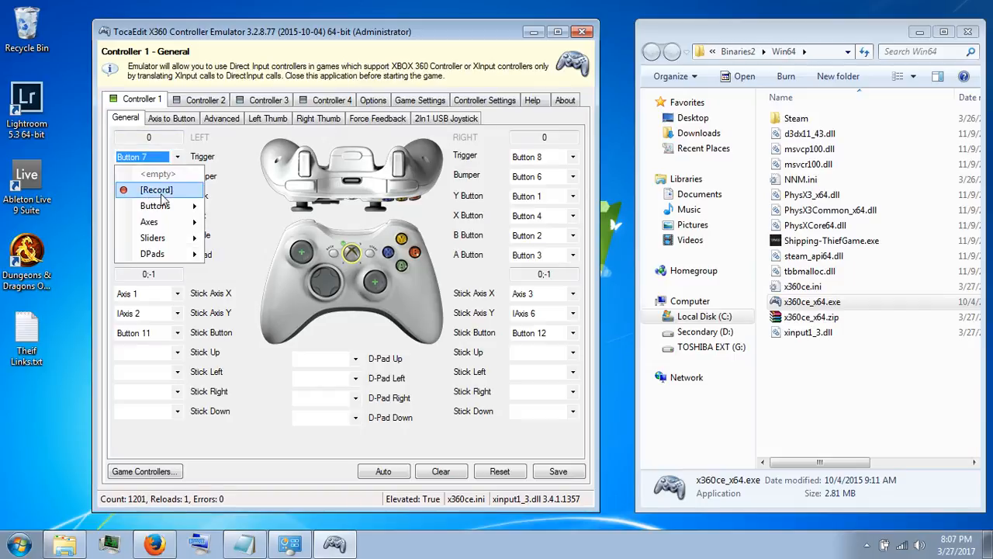
{"action": "left_click", "coordinate": [160, 194]}
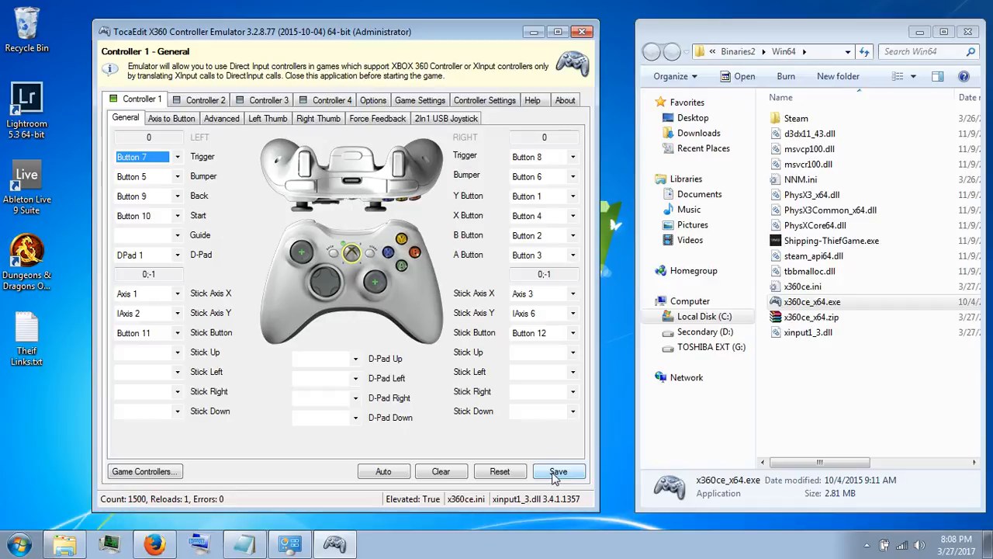
{"action": "left_click", "coordinate": [554, 477]}
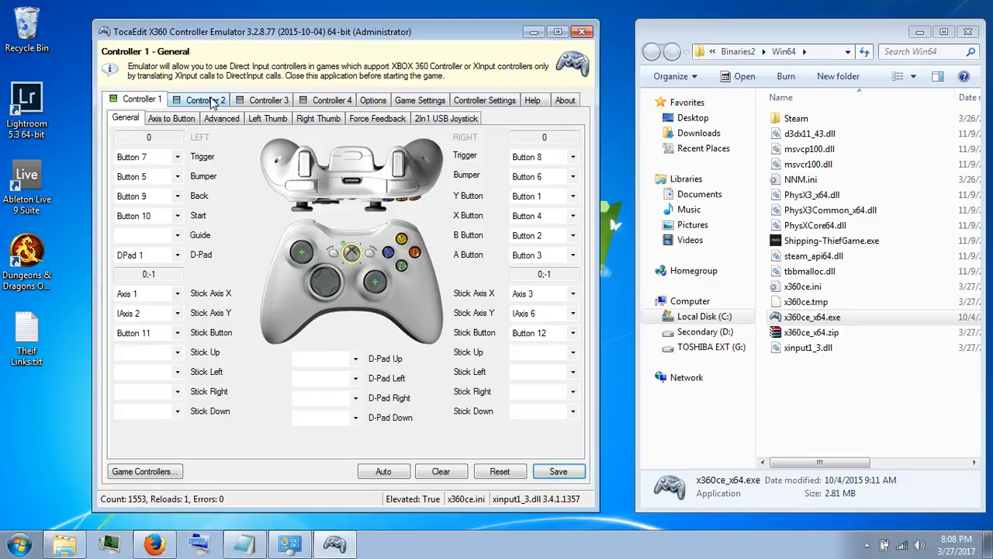
In the game settings, toggle the 64-bit v1.3 and 64-bit v9.1 XInput files for x360ce_x64.exe.
{"action": "left_click", "coordinate": [429, 100]}
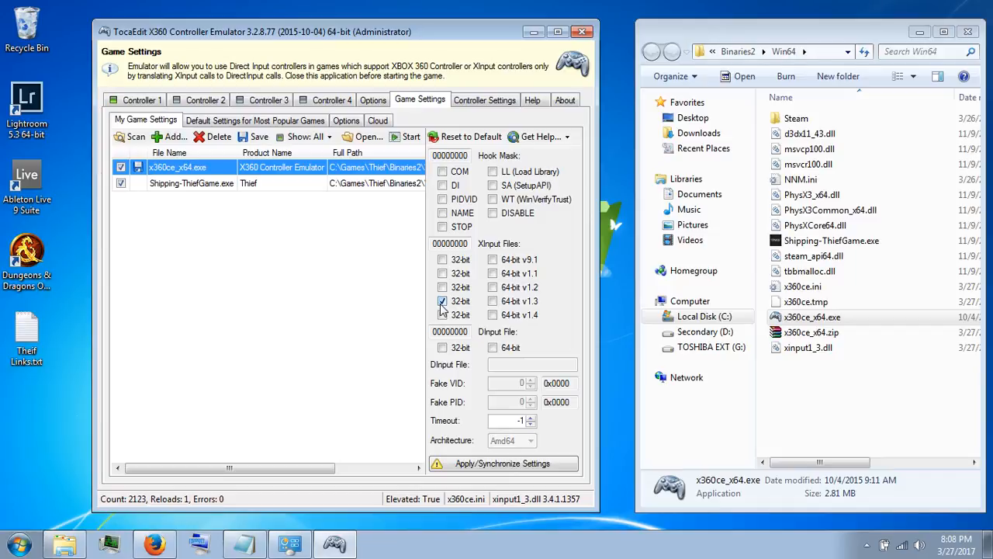
{"action": "left_click", "coordinate": [495, 303]}
{"action": "left_click", "coordinate": [493, 261]}
Enable 64-bit v1.3 alongside 64-bit v9.1 for Shipping-ThiefGame.exe, synchronize the settings to the game folder, and close the emulator.
{"action": "left_click", "coordinate": [179, 186]}
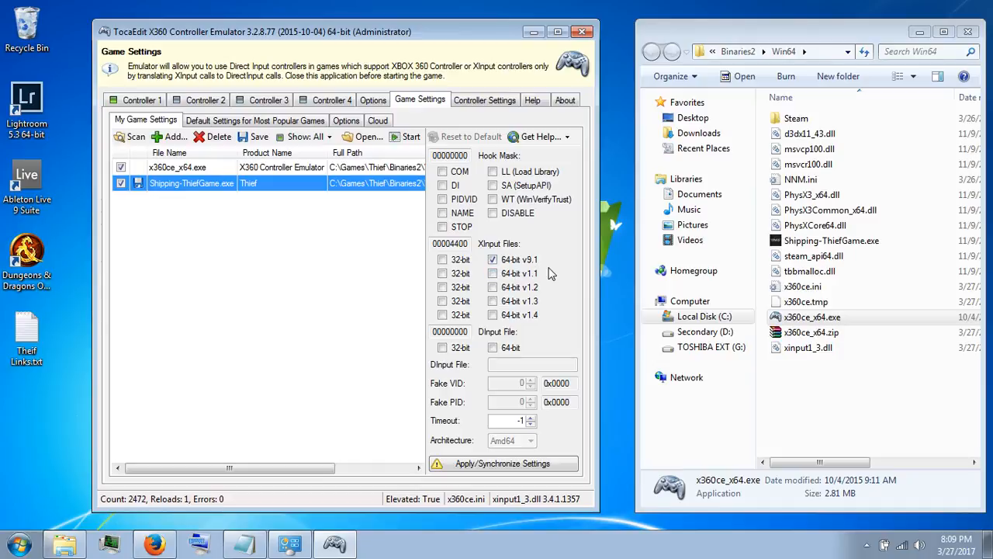
{"action": "left_click", "coordinate": [493, 302]}
{"action": "left_click", "coordinate": [494, 302]}
{"action": "left_click", "coordinate": [494, 301]}
{"action": "left_click", "coordinate": [510, 465]}
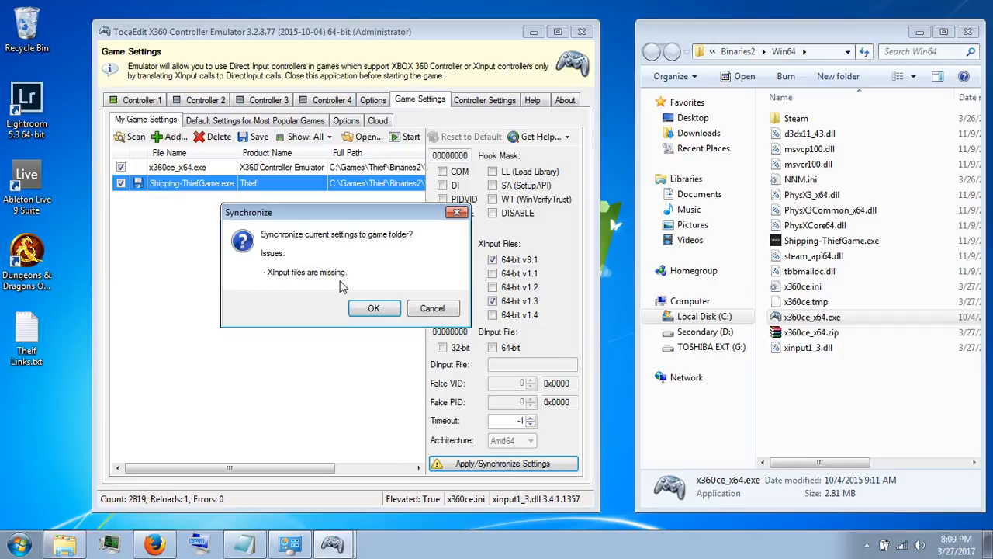
{"action": "left_click", "coordinate": [372, 309]}
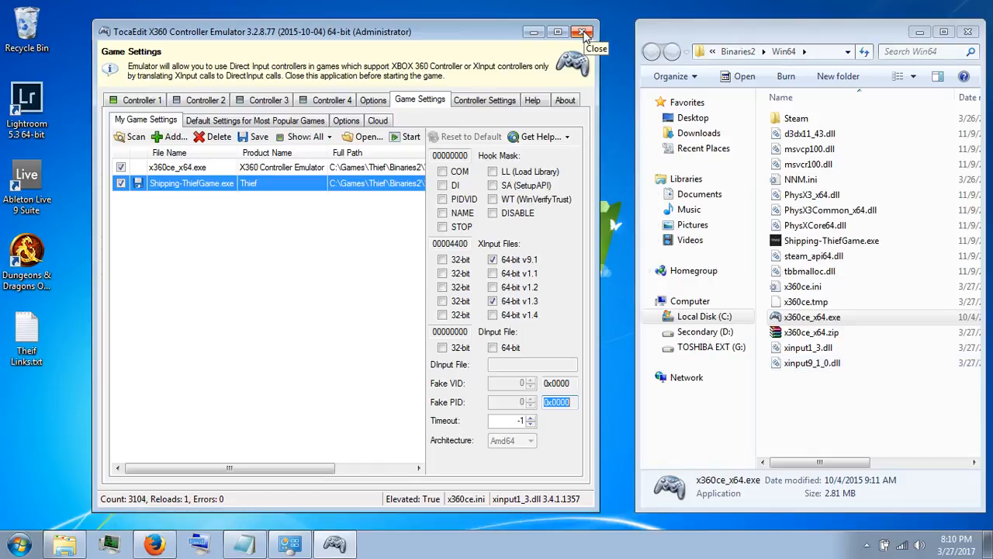
{"action": "left_click", "coordinate": [584, 33]}
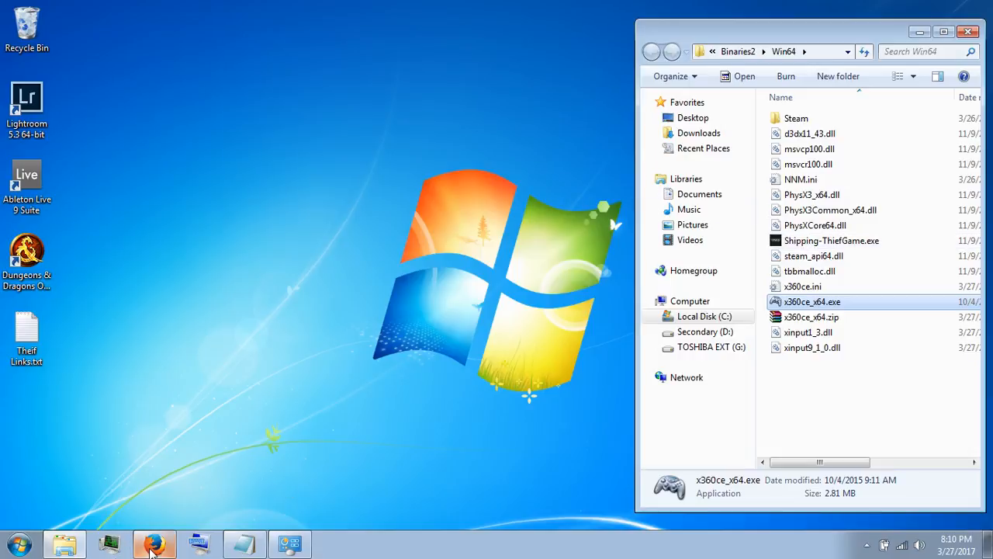
Switch to Firefox, pause the Liquid Mind video on YouTube, and minimize the browser.
{"action": "left_click", "coordinate": [153, 546]}
{"action": "left_click", "coordinate": [44, 9]}
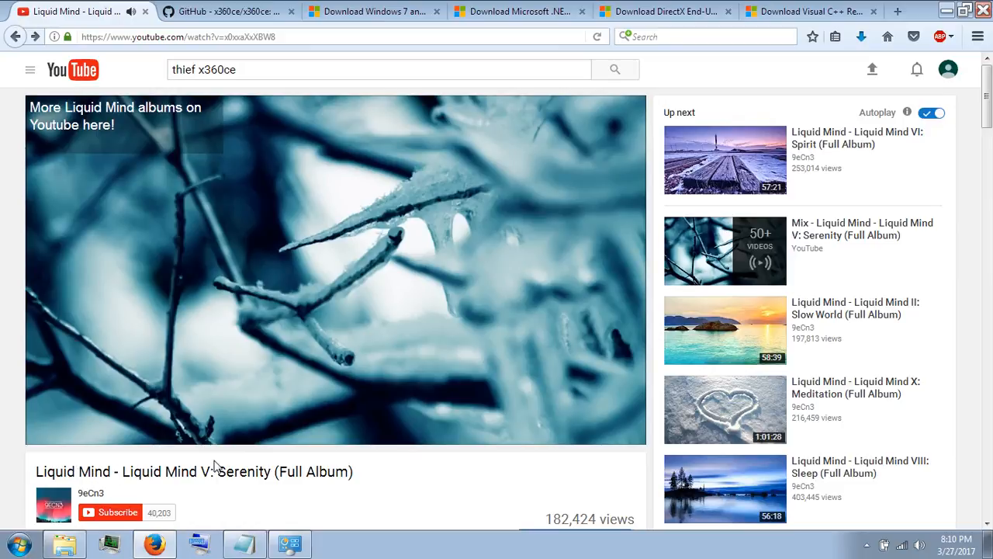
{"action": "left_click", "coordinate": [50, 433]}
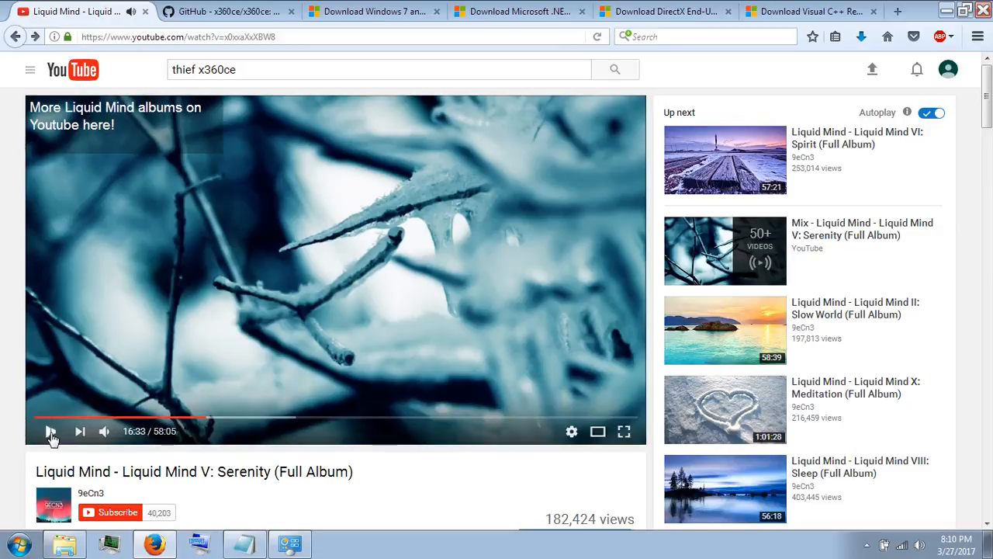
{"action": "left_click", "coordinate": [946, 11]}
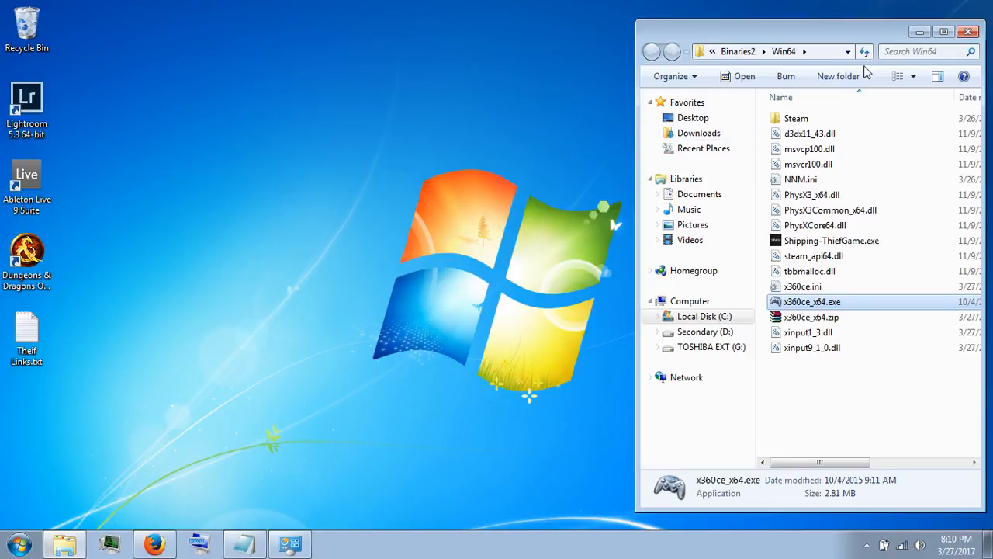
Minimize the Win64 folder window and start Thief Master Thief Edition through its launcher.
{"action": "left_click", "coordinate": [920, 32]}
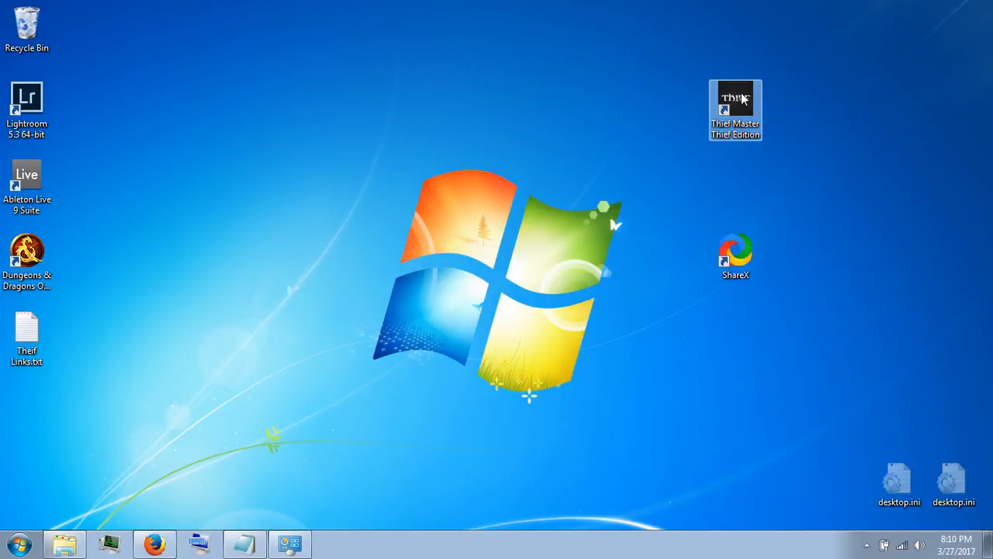
{"action": "double_click", "coordinate": [743, 97]}
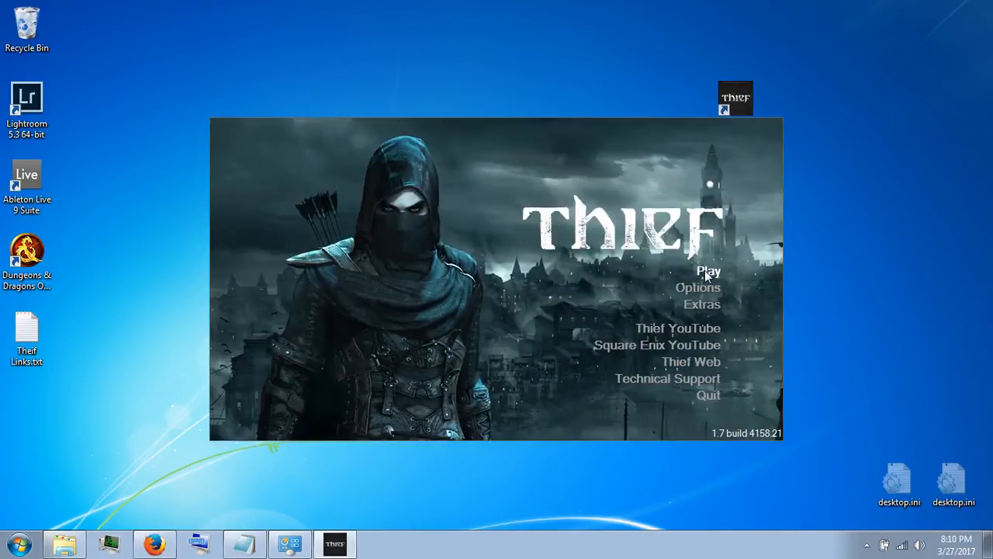
{"action": "left_click", "coordinate": [706, 274]}
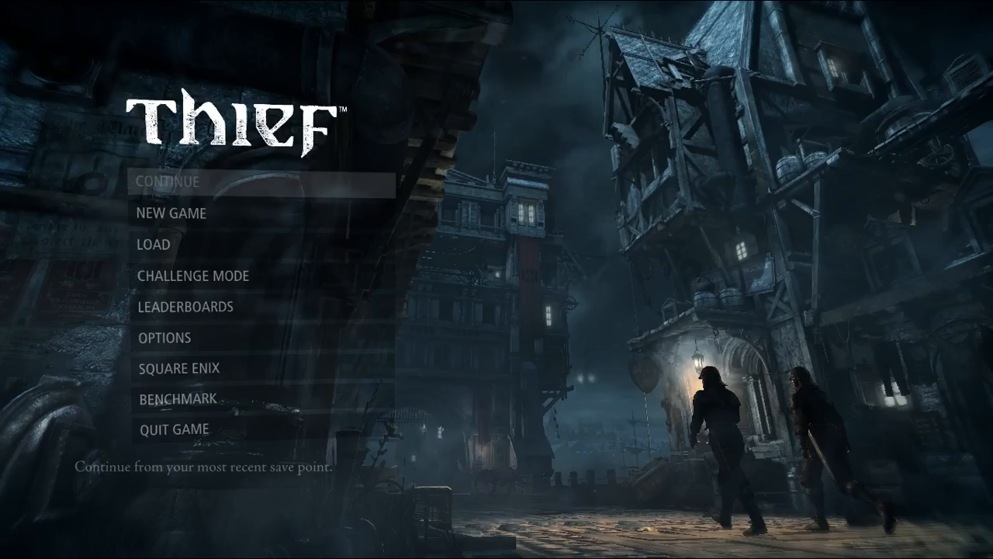
Open Options from Thief's main menu.
{"action": "key", "text": "Down"}
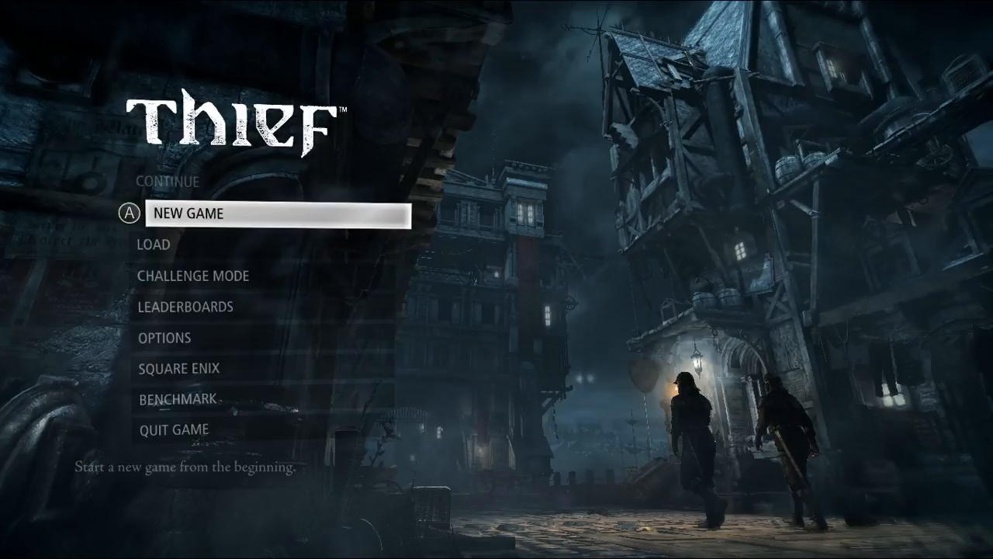
{"action": "key", "text": "Down"}
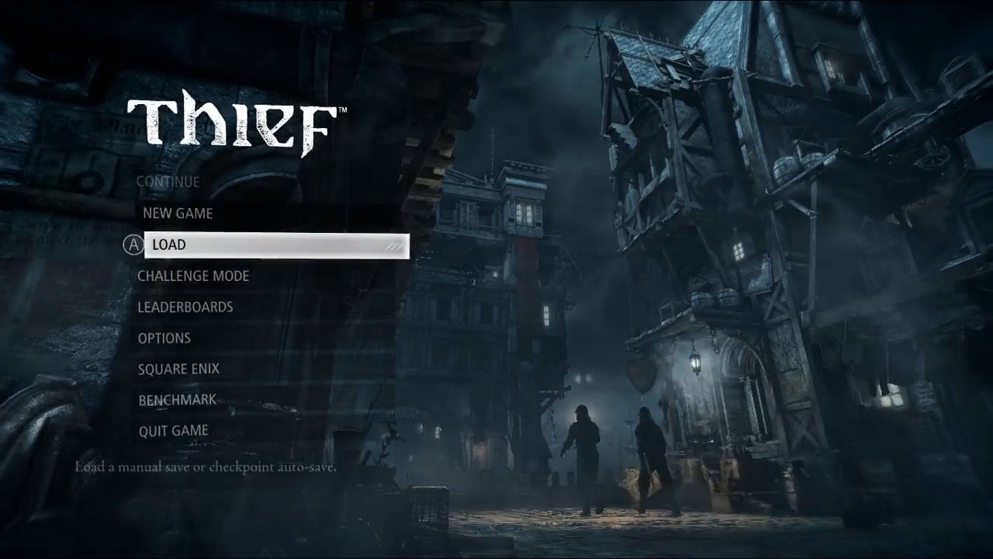
{"action": "key", "text": "Down"}
{"action": "key", "text": "Down"}
{"action": "key", "text": "Down"}
{"action": "key", "text": "Return"}
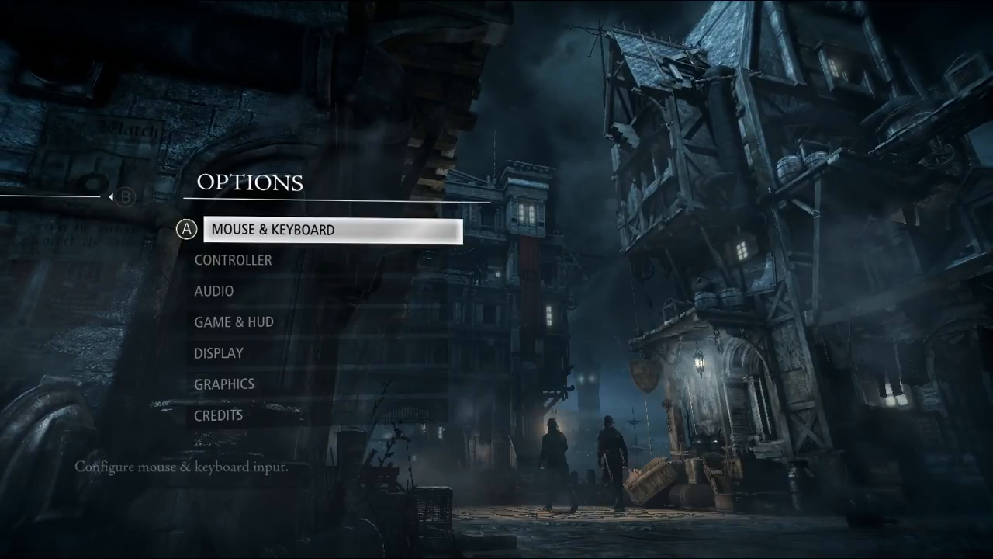
Open the Controller options and choose to view the controls layout.
{"action": "key", "text": "Down"}
{"action": "key", "text": "Down"}
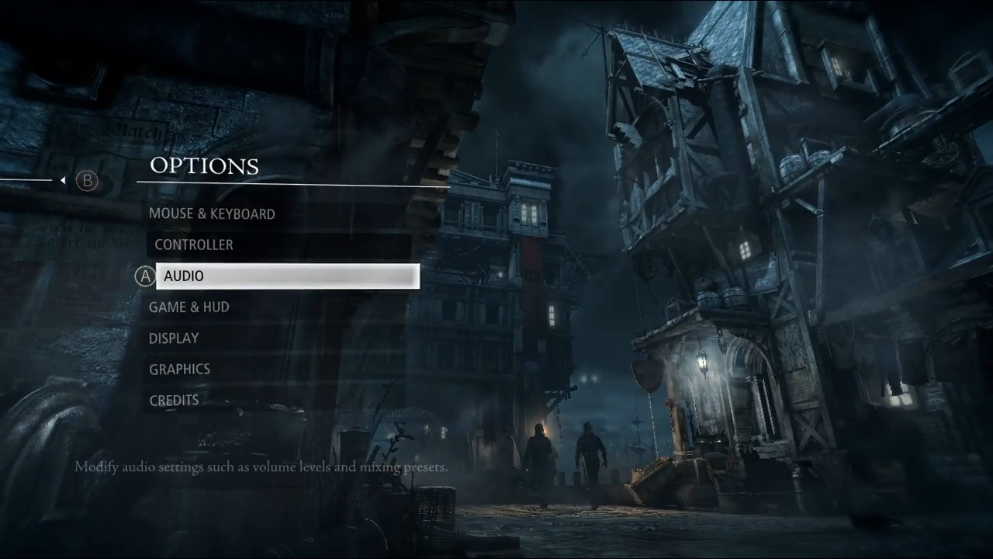
{"action": "key", "text": "Up"}
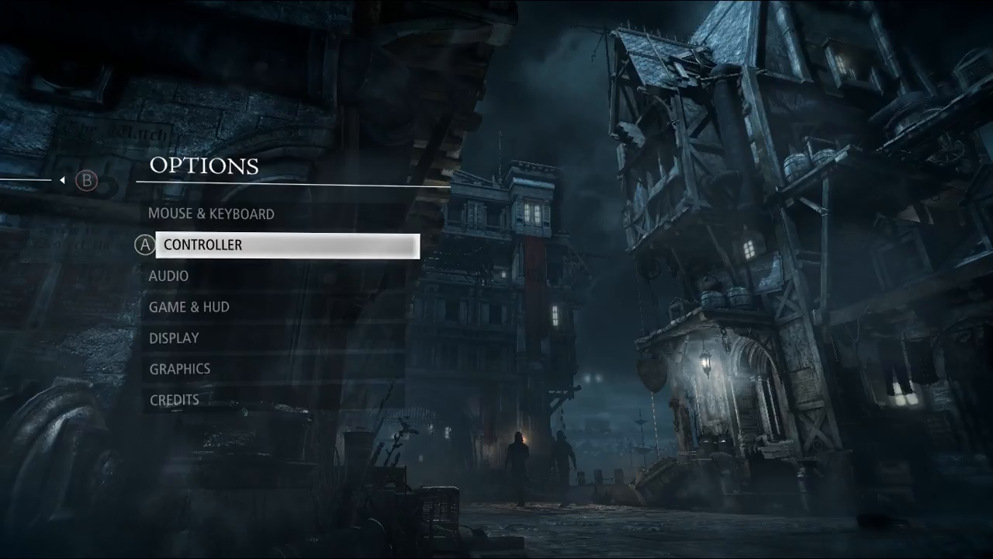
{"action": "key", "text": "Return"}
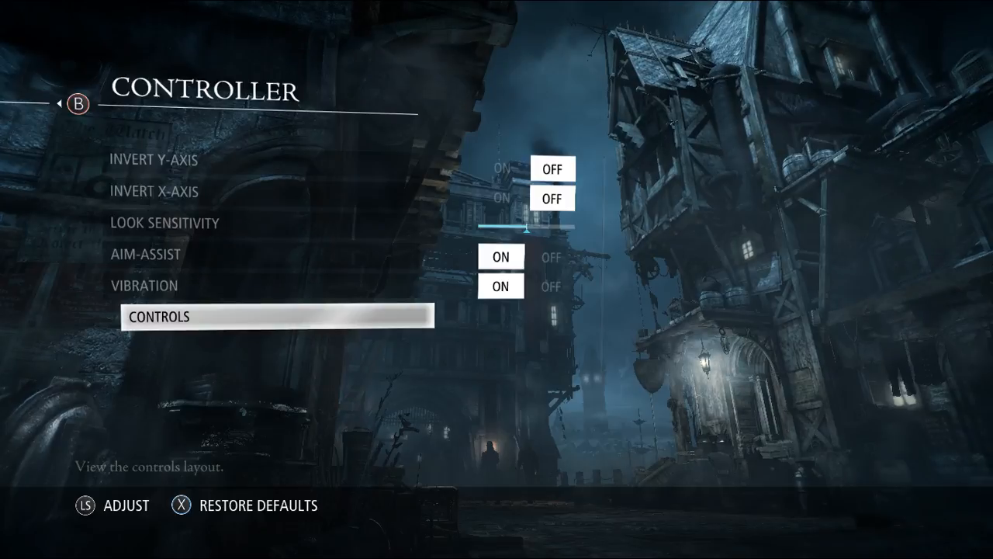
{"action": "key", "text": "Return"}
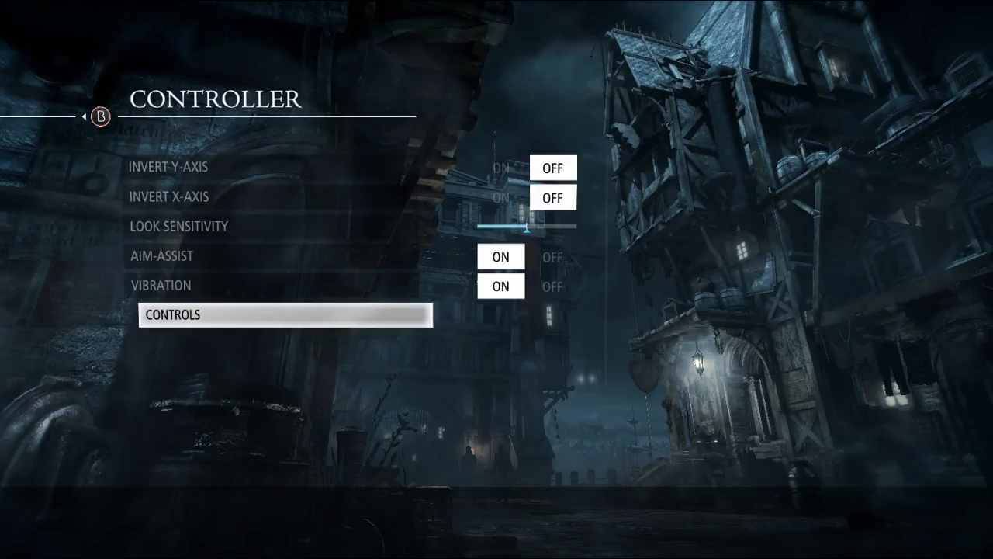